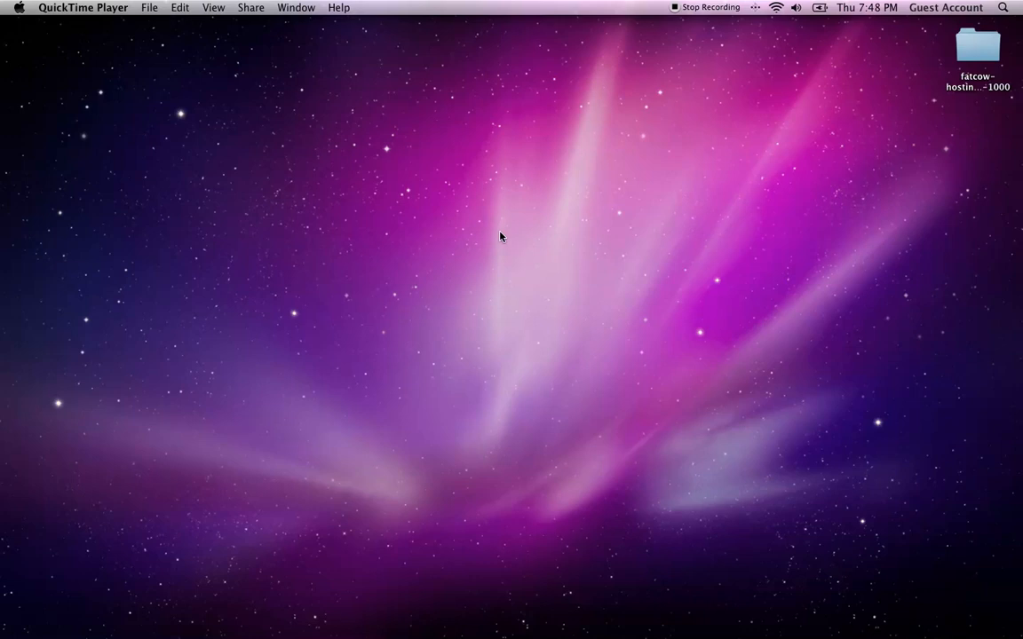
Open the fatcow-hosting-icons-1000 folder on the desktop, enlarge its window, and look through the icons in 16x16_0020
left_click(701, 235)
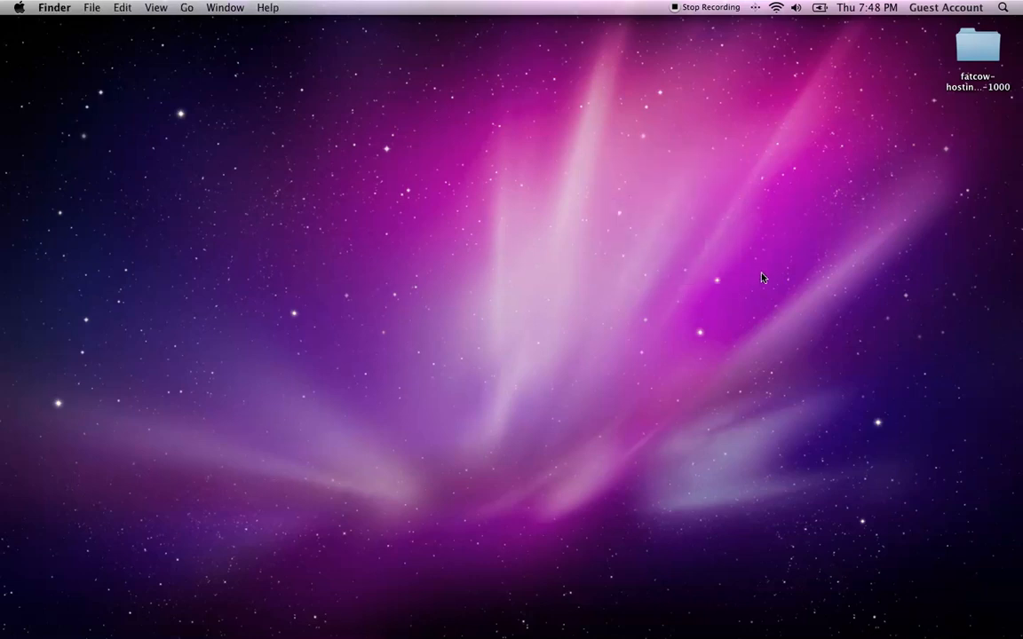
double_click(982, 50)
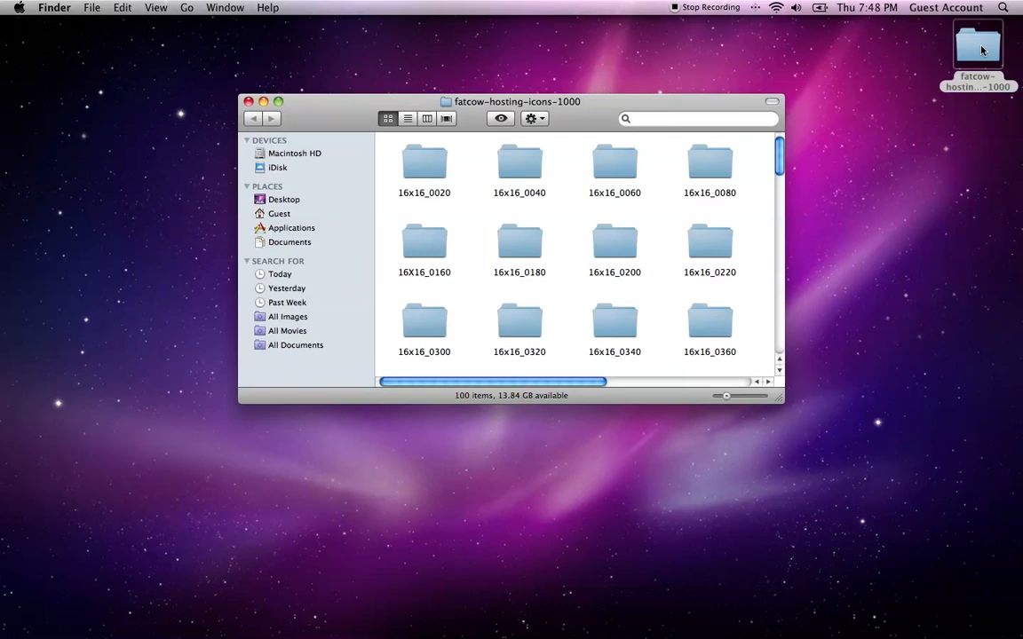
left_click_drag(780, 402, 851, 471)
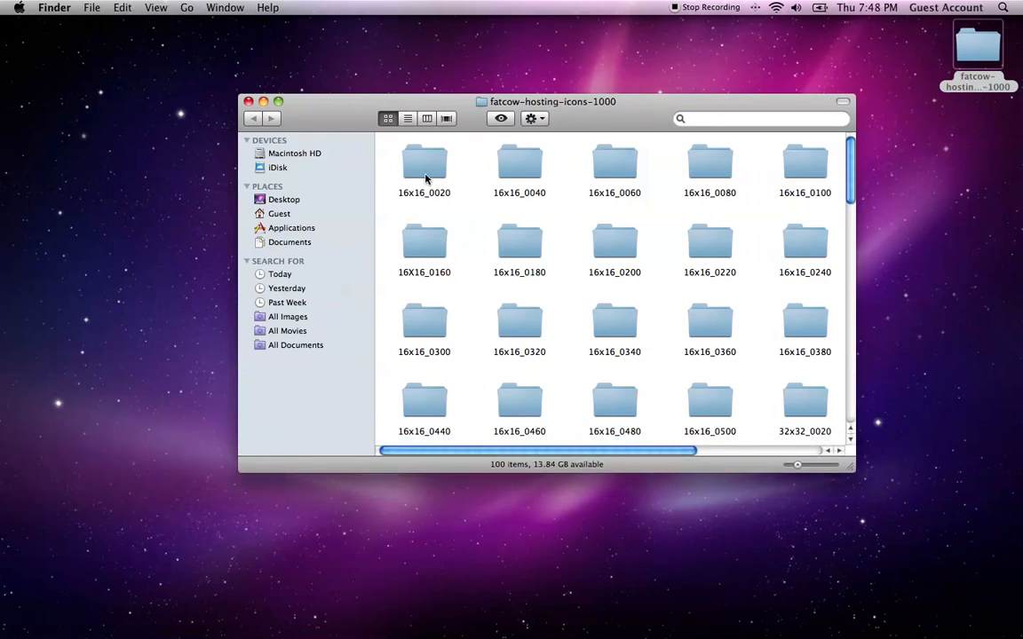
double_click(426, 179)
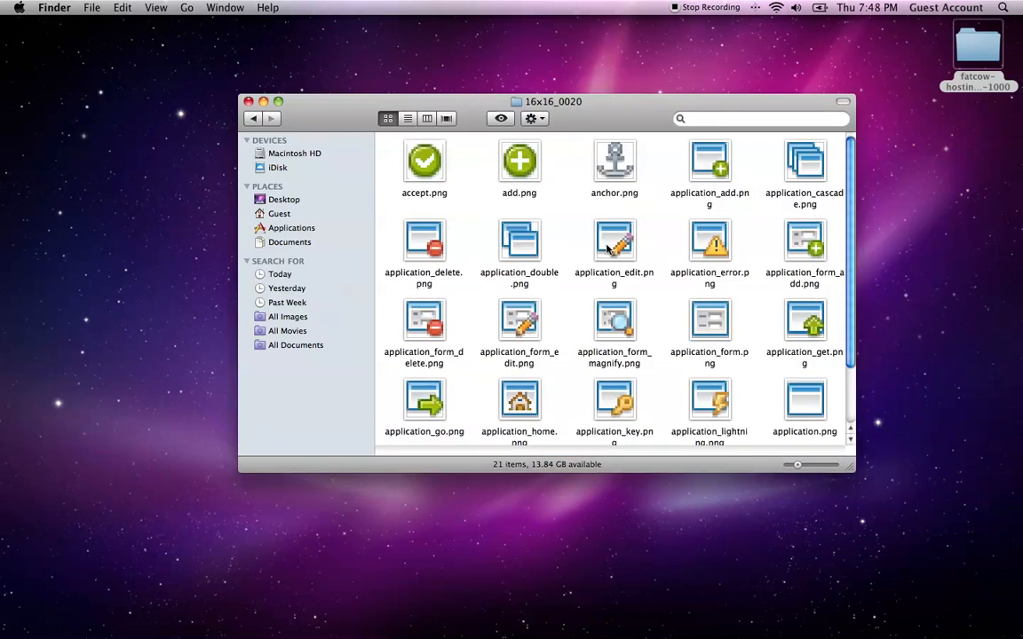
scroll(548, 227, "down", 3)
scroll(548, 226, "up", 3)
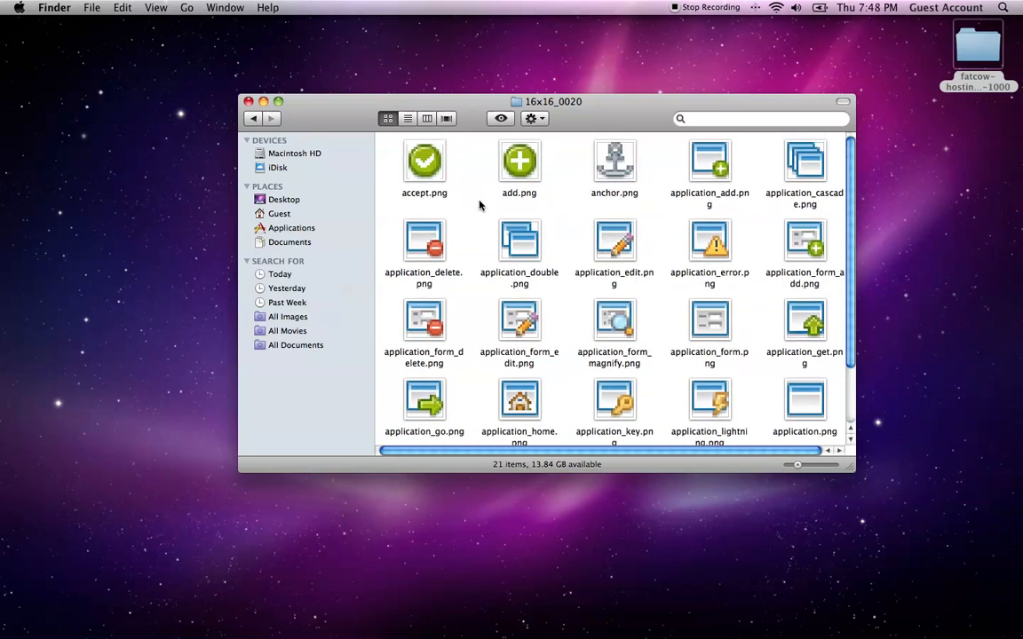
Go back to the fatcow-hosting-icons-1000 folder, enlarge its window further, and arrange the subfolders by name
left_click(254, 119)
left_click_drag(849, 469, 974, 578)
scroll(685, 259, "up", 5)
right_click(474, 374)
mouse_move(560, 452)
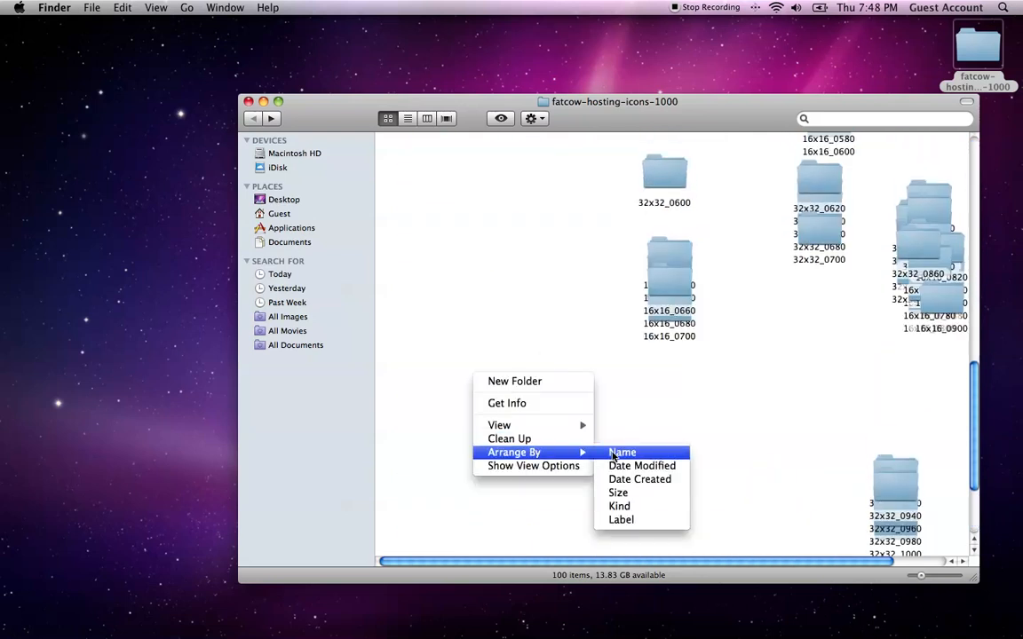
left_click(613, 455)
Look through the icons in the 32x32_0760, 16x16_0180 and 16x16_0020 subfolders, and close the folder window
scroll(702, 388, "down", 4)
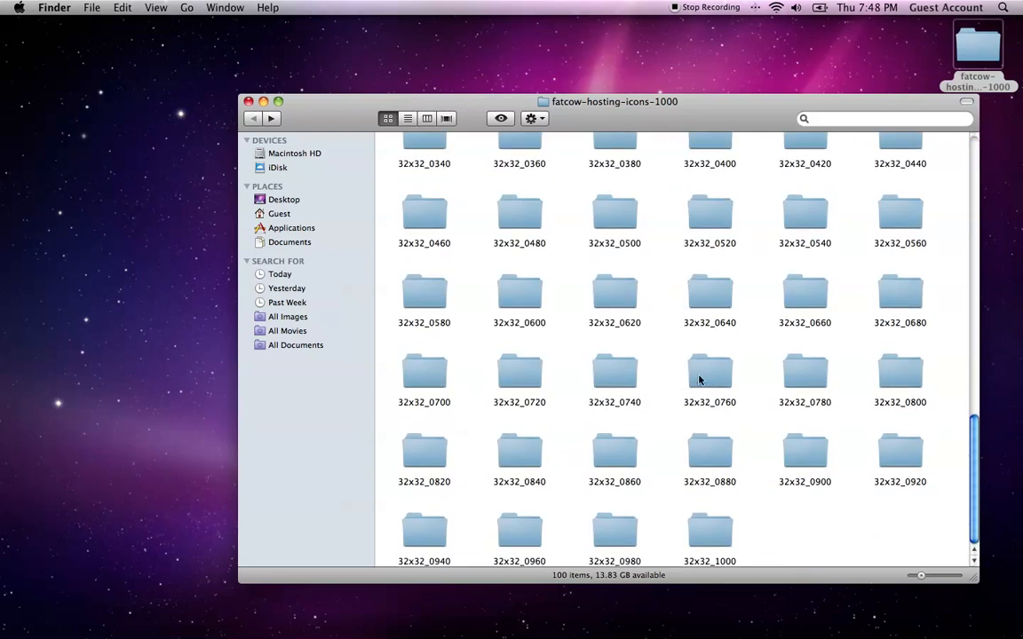
double_click(693, 372)
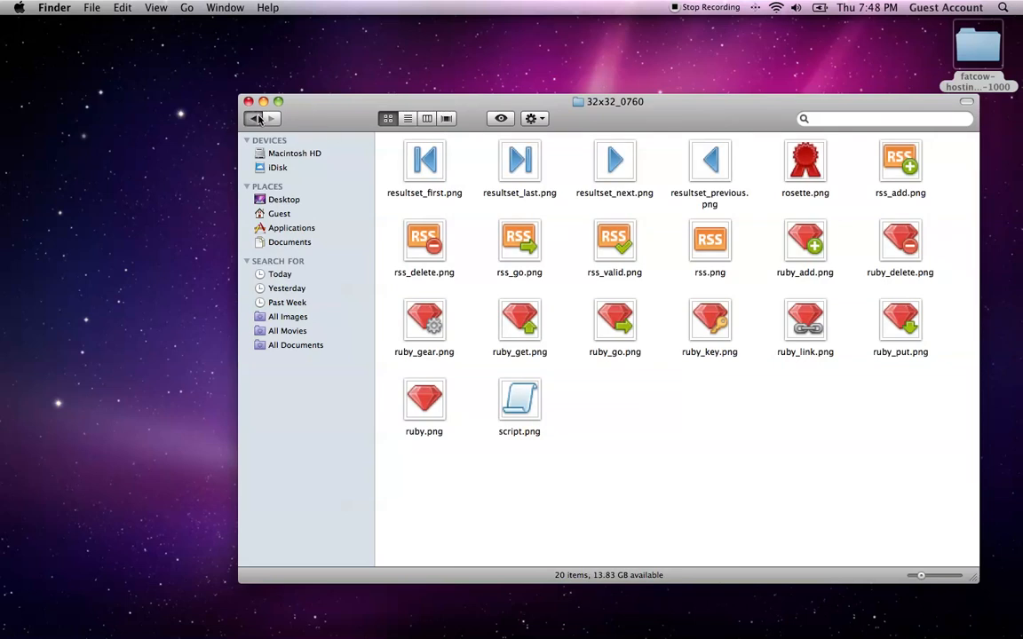
left_click(258, 120)
scroll(660, 355, "up", 10)
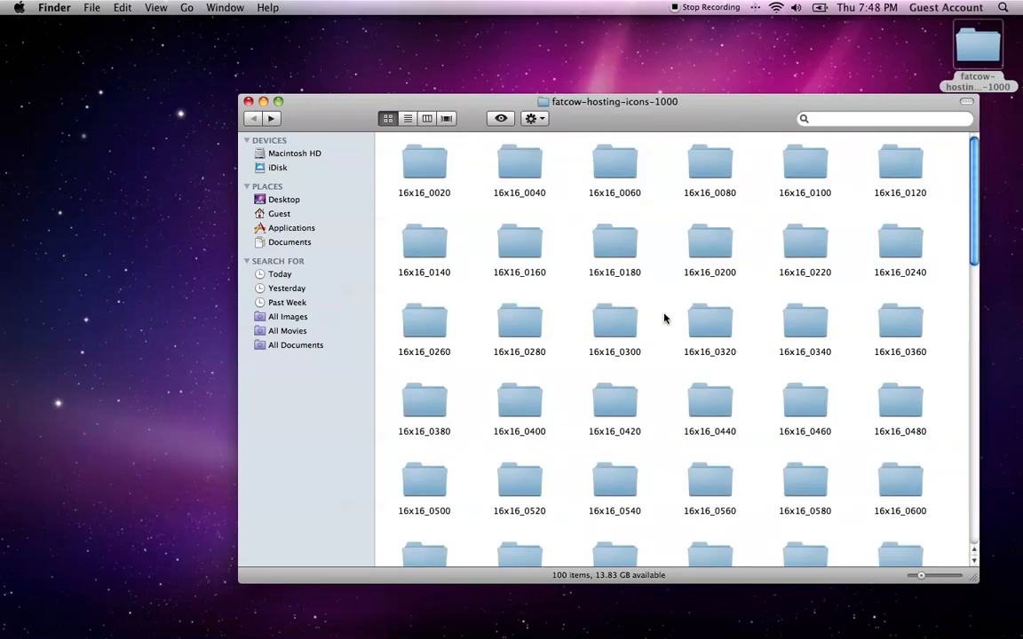
double_click(613, 238)
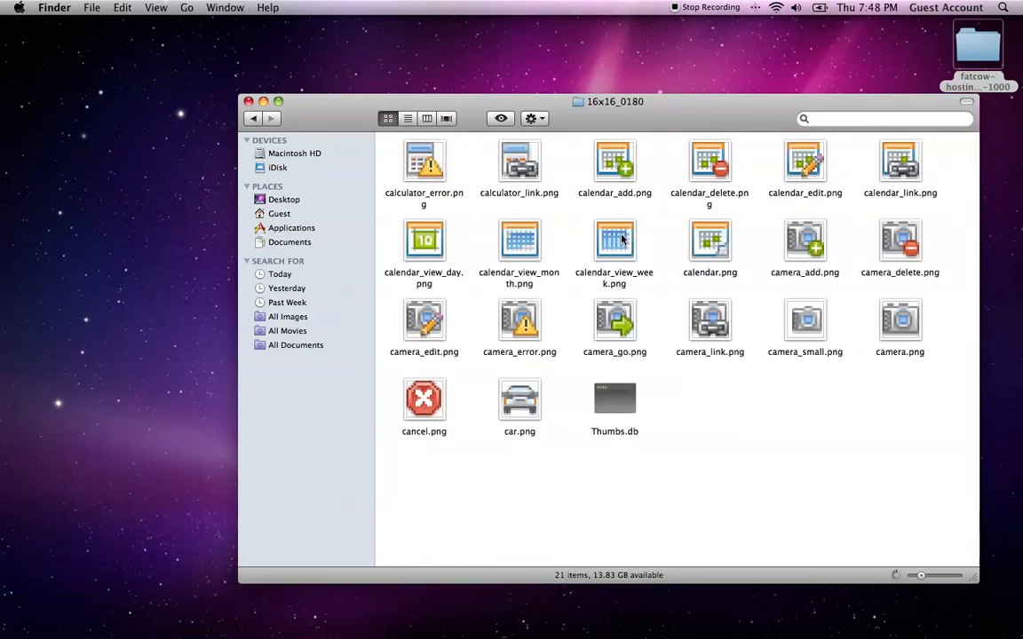
left_click(253, 118)
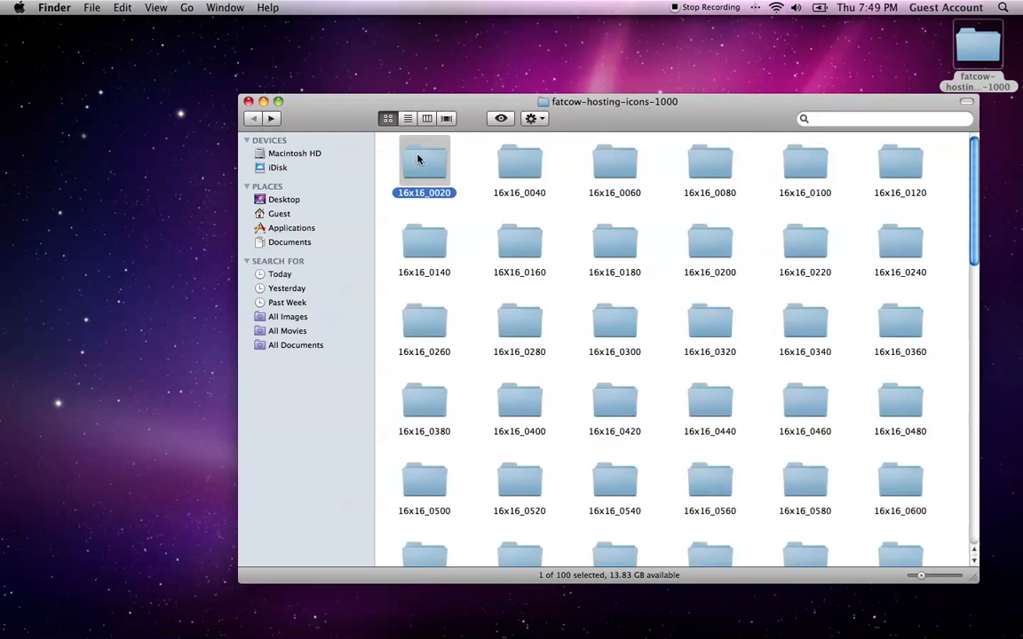
double_click(418, 158)
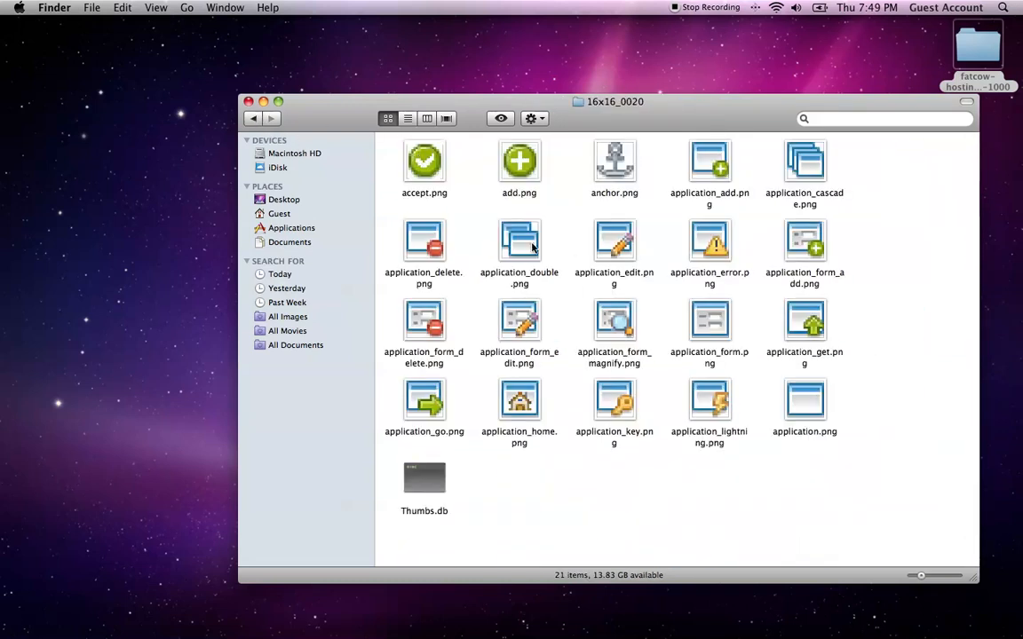
left_click(253, 118)
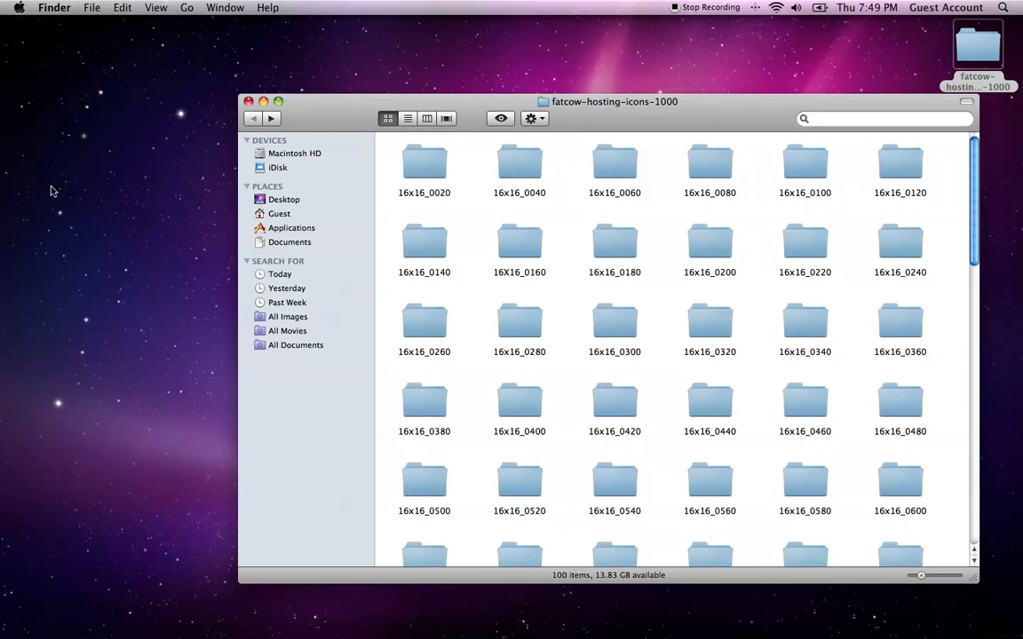
left_click(249, 102)
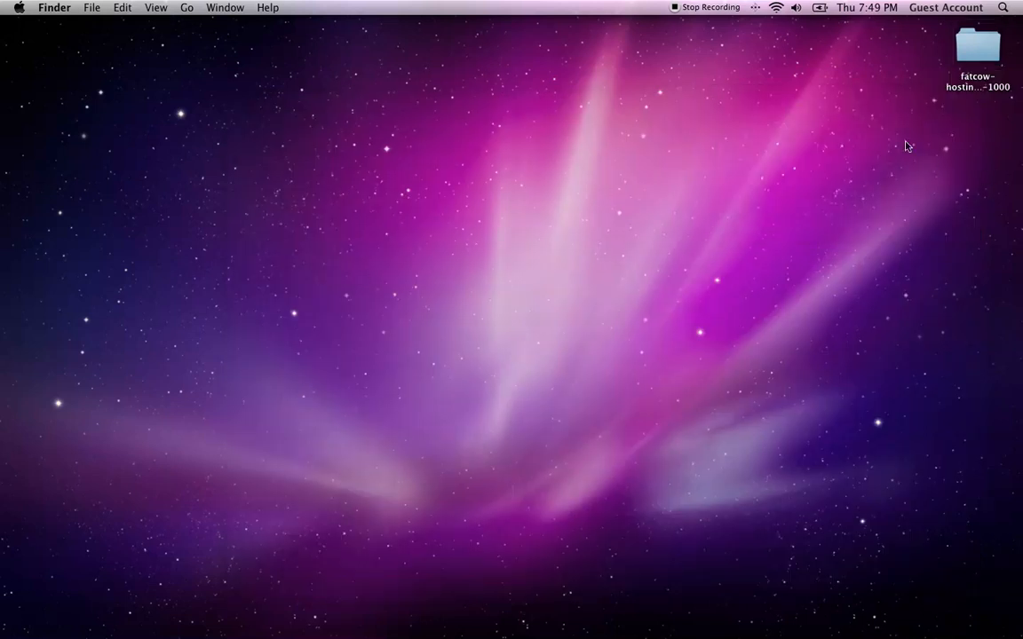
Create a desktop folder named "web icons" and place it below the fatcow-hosting-icons-1000 folder
right_click(905, 143)
left_click(894, 151)
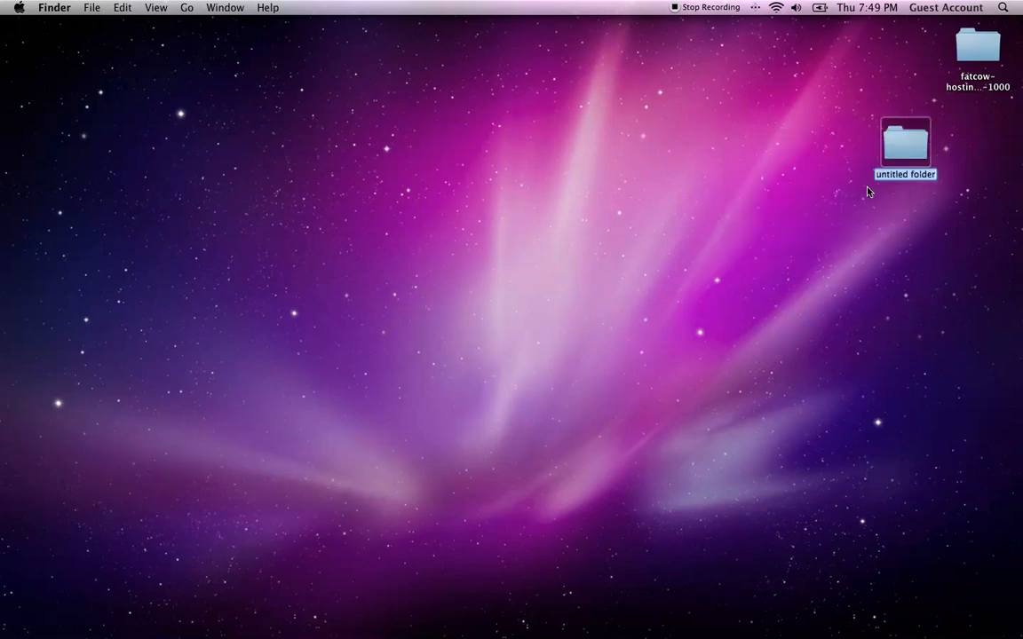
type("web icons")
key("Return")
left_click_drag(906, 151, 961, 151)
Reopen the fatcow-hosting-icons-1000 folder and examine its 16x16 and 32x32 subfolders, including the contents of 16x16_0780
double_click(970, 47)
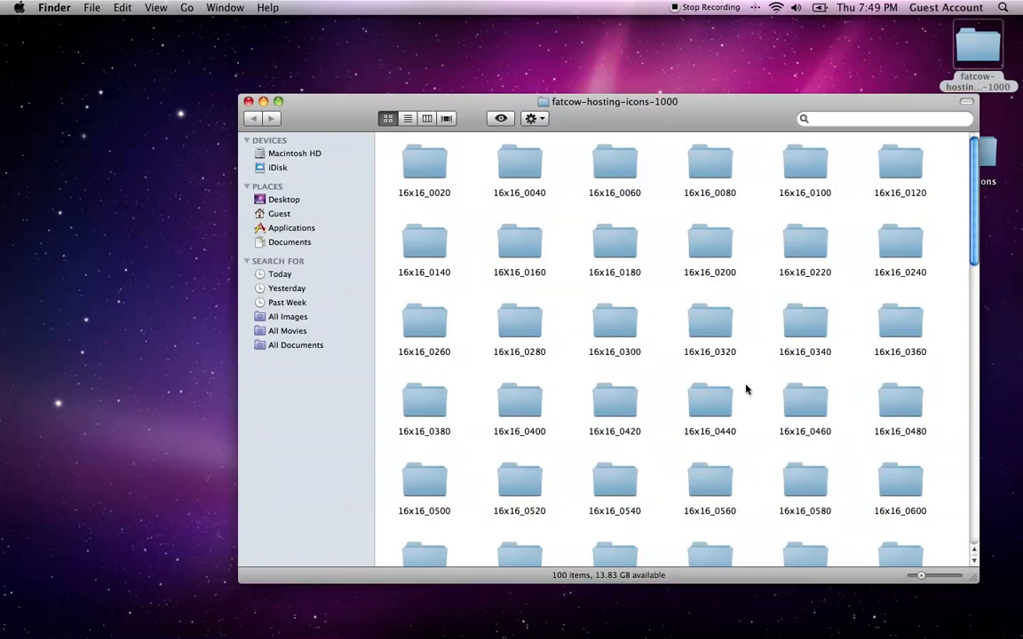
scroll(769, 387, "down", 5)
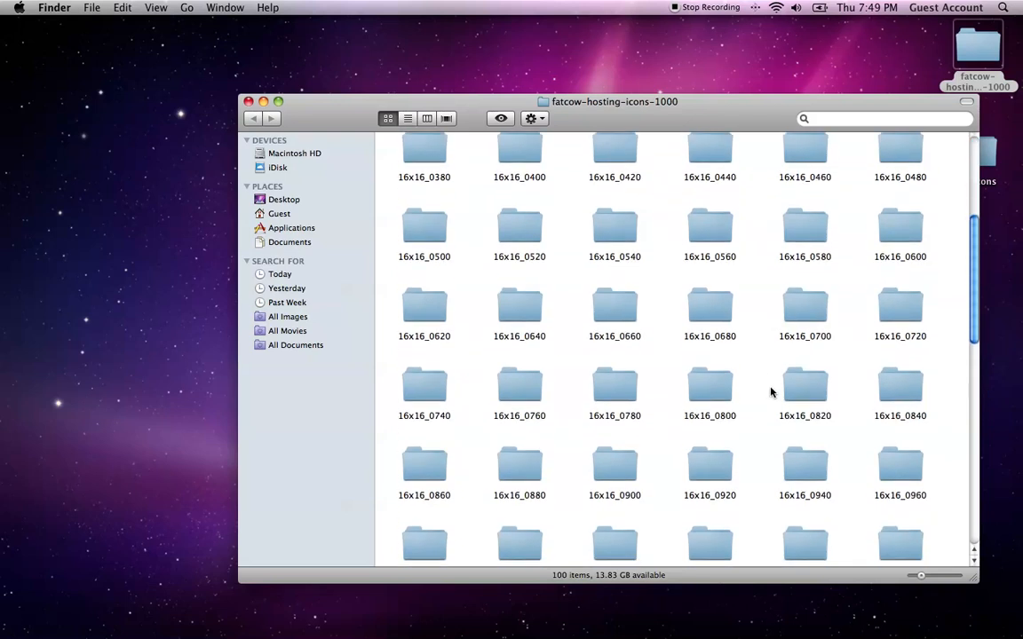
scroll(769, 391, "down", 10)
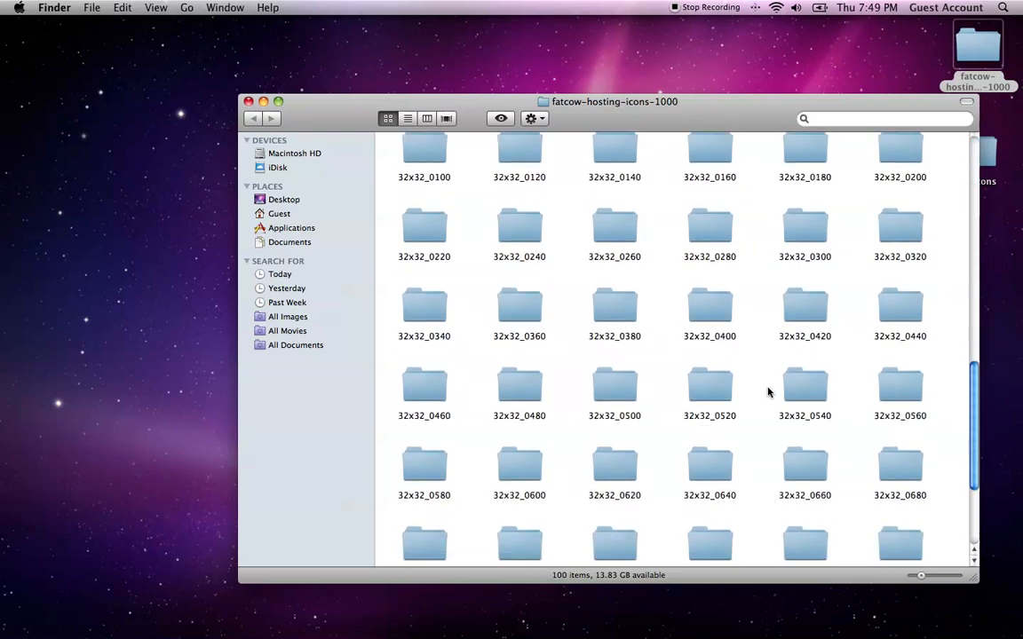
scroll(753, 389, "up", 5)
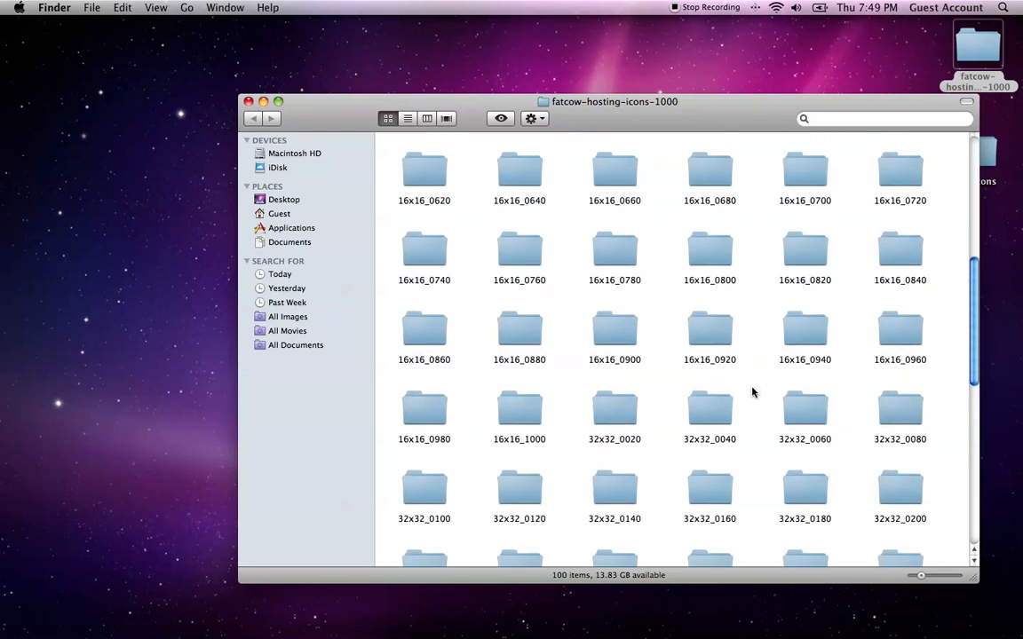
double_click(590, 255)
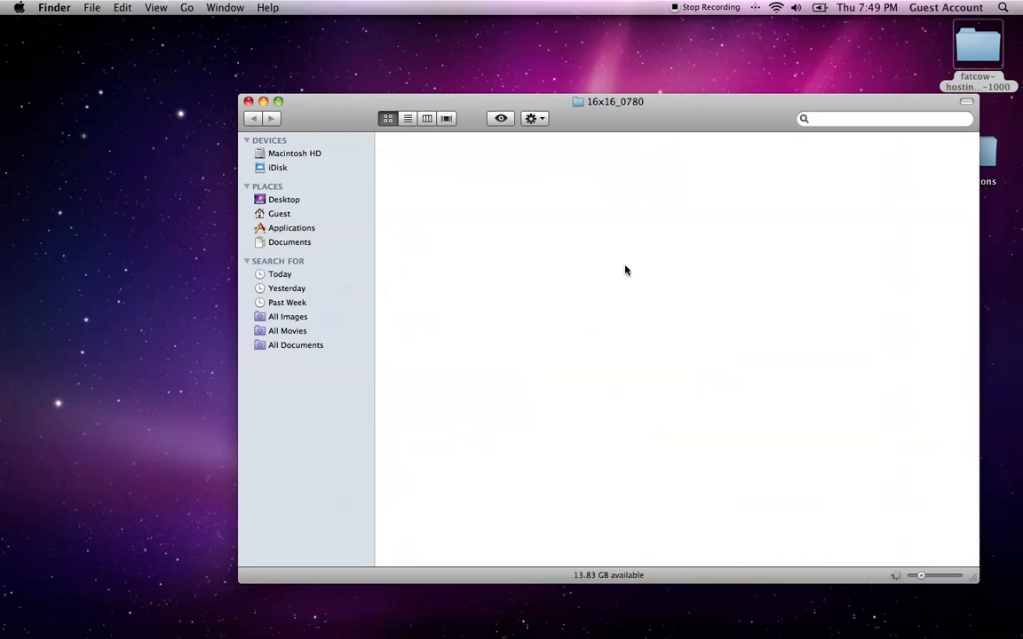
left_click(253, 118)
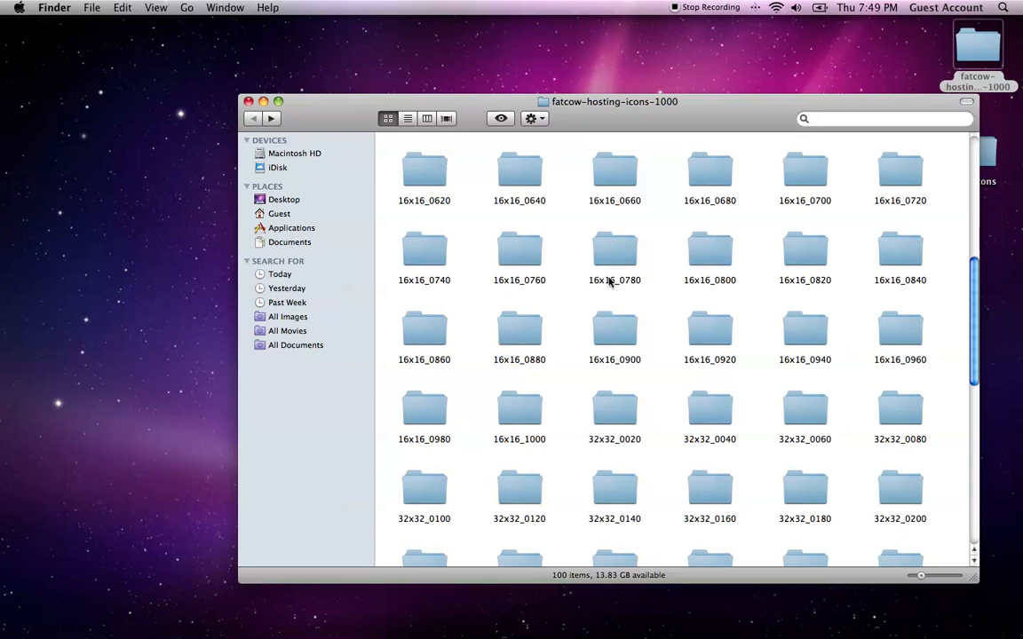
scroll(610, 281, "down", 5)
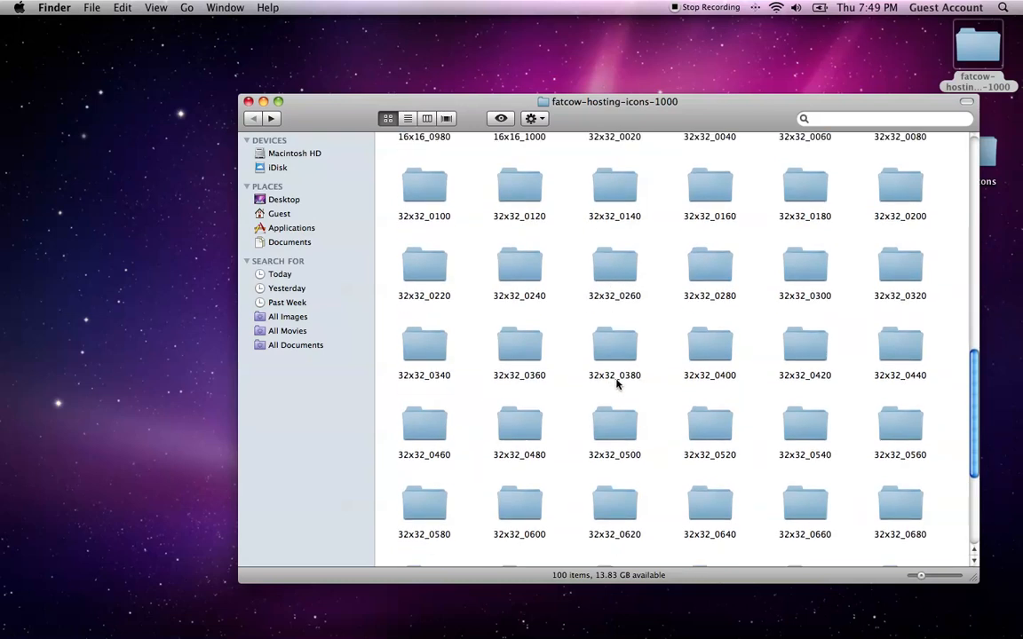
scroll(617, 384, "up", 5)
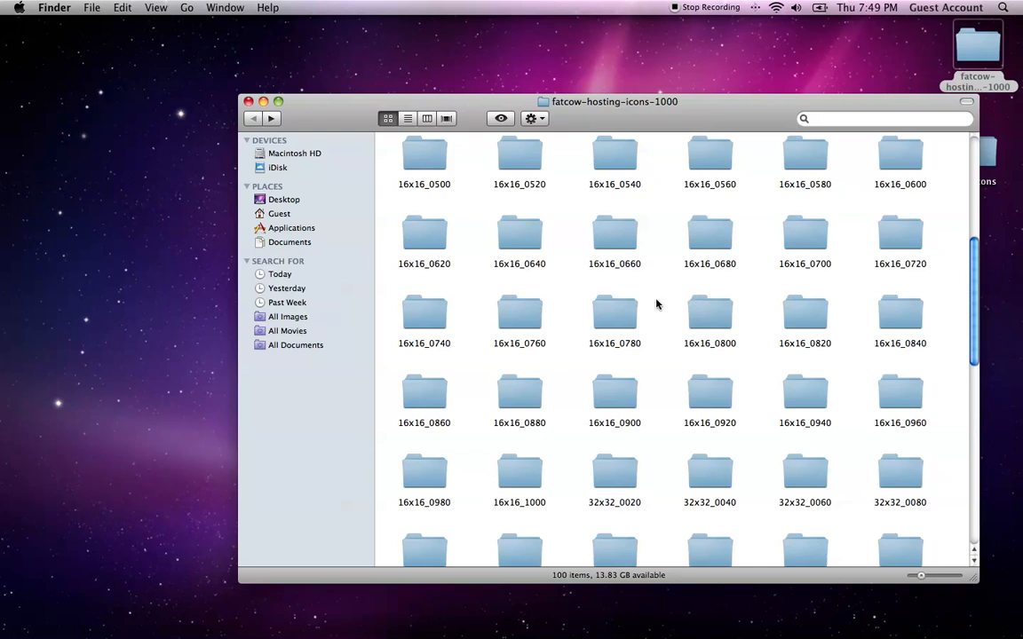
scroll(656, 304, "down", 3)
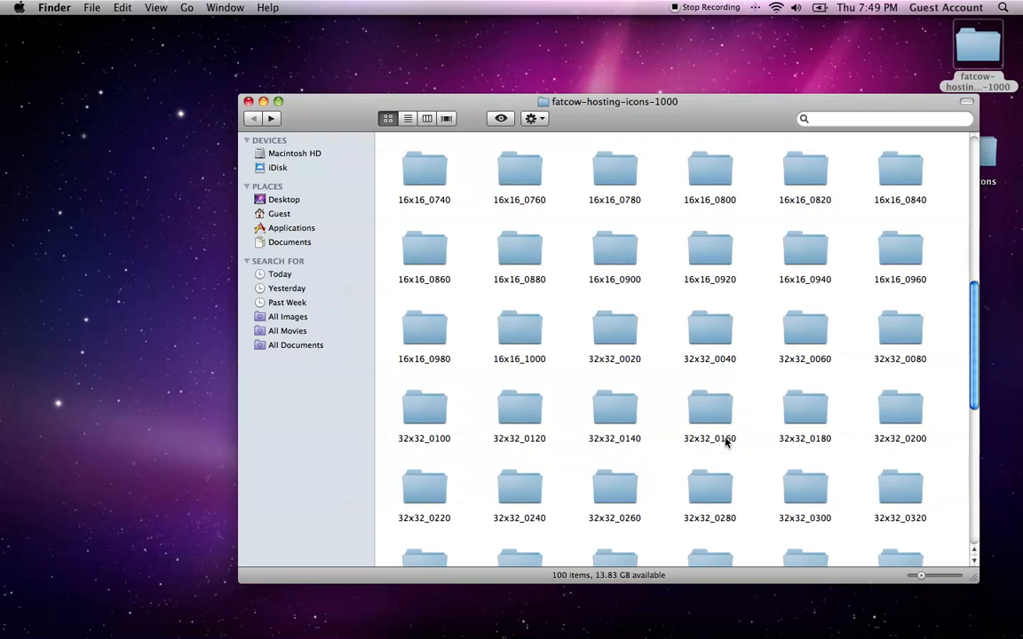
Close the folder window and align the web icons folder directly beneath the fatcow-hosting-icons-1000 folder on the desktop
left_click(248, 101)
left_click_drag(978, 147, 982, 131)
left_click(853, 230)
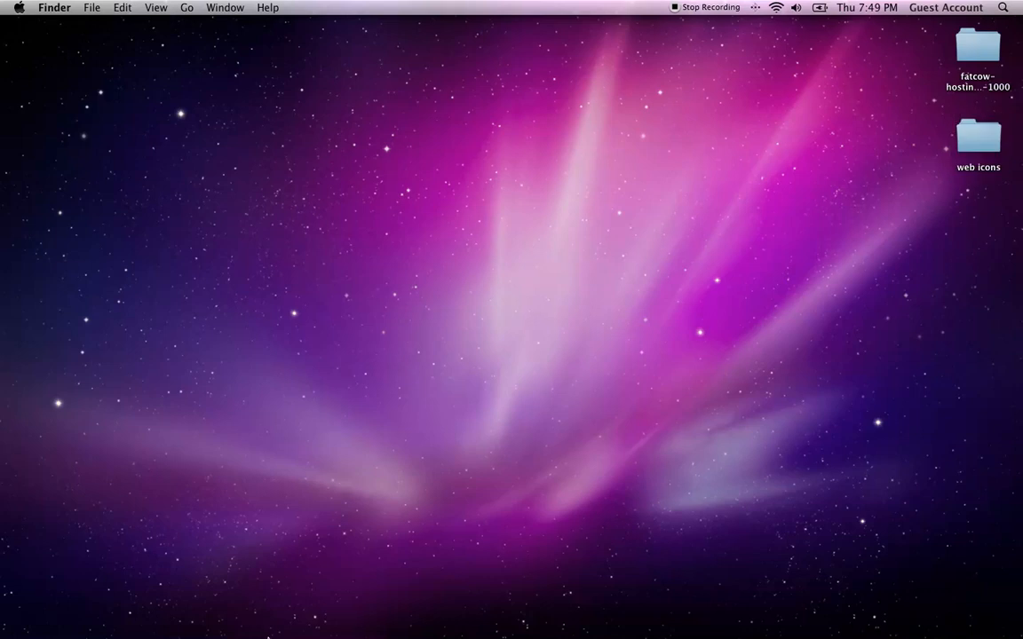
Launch Automator and create a new document from the Workflow template
mouse_move(269, 621)
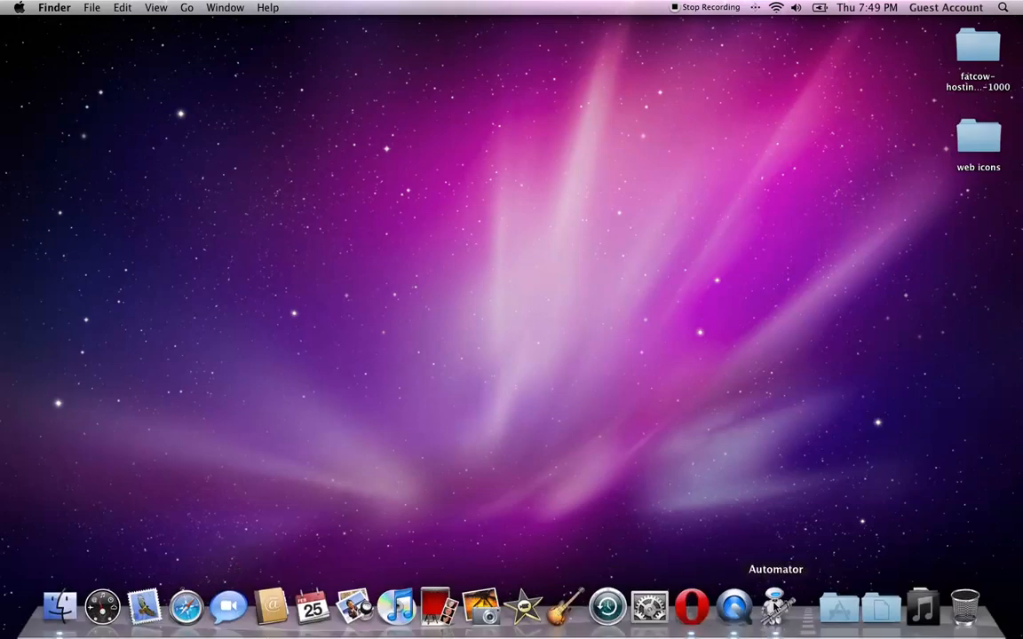
left_click(775, 608)
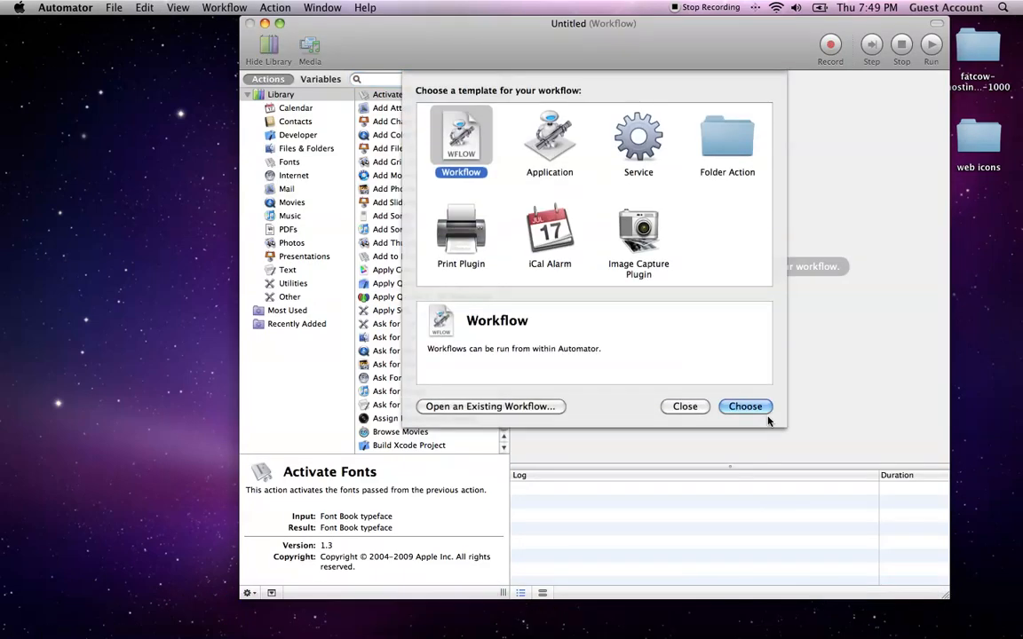
key("super+space")
type("au")
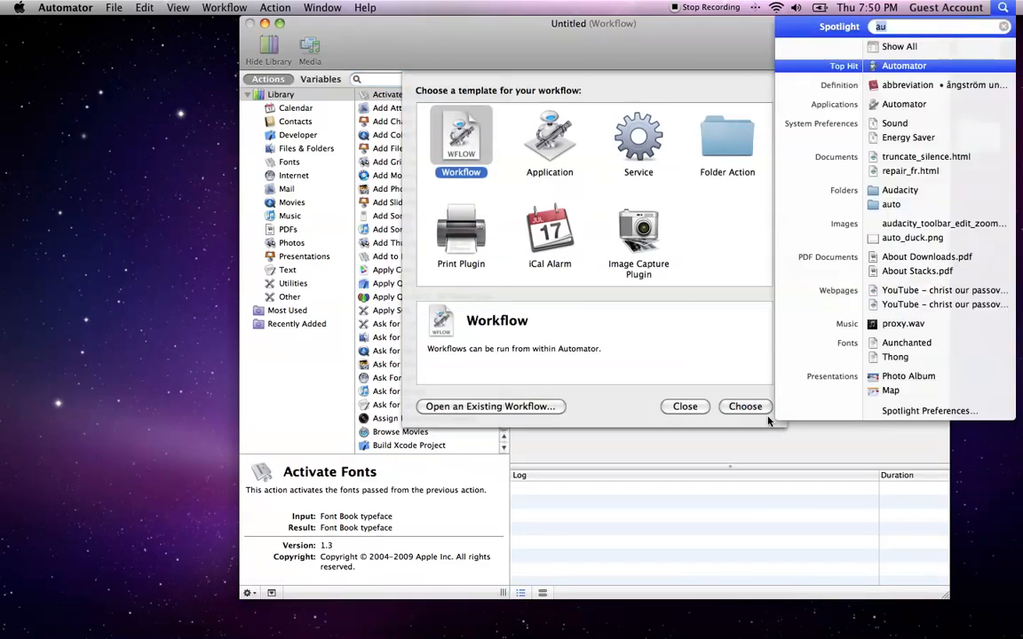
key("Return")
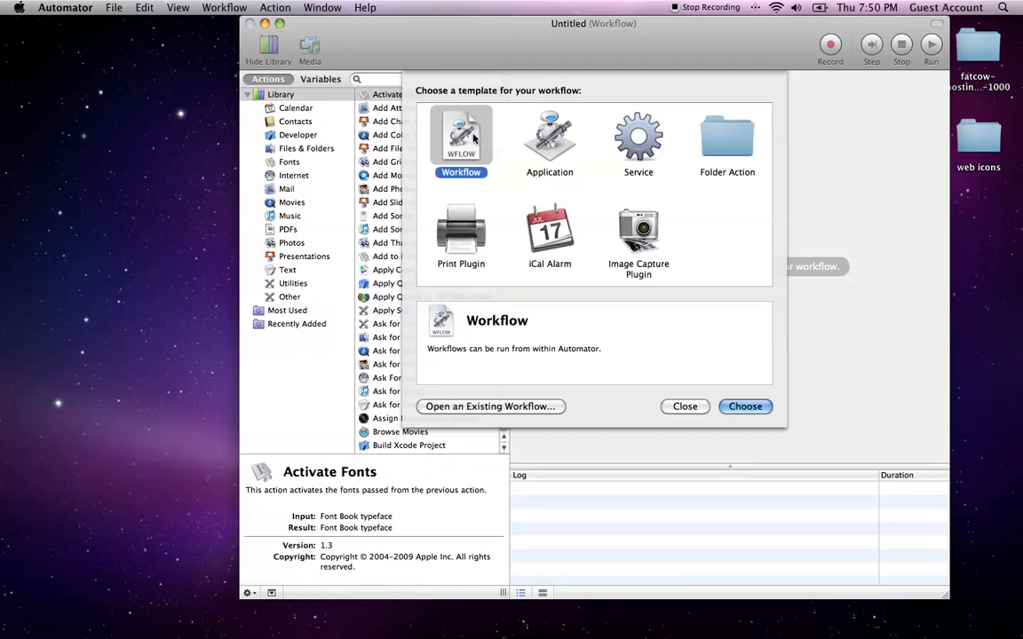
left_click(746, 407)
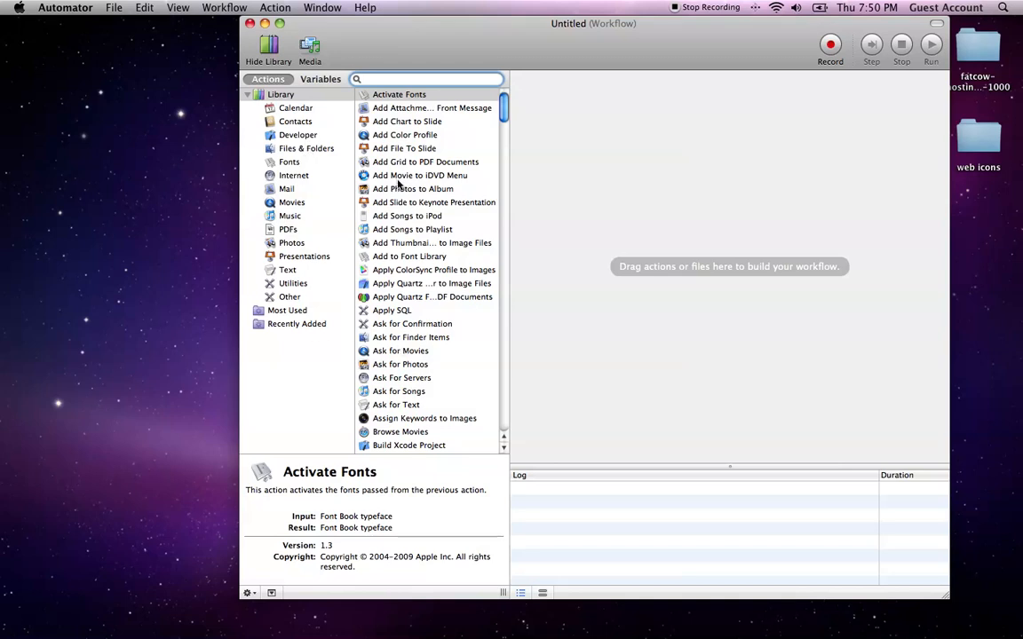
Add the Find Finder Items action from the Files & Folders category to the workflow
scroll(397, 181, "down", 5)
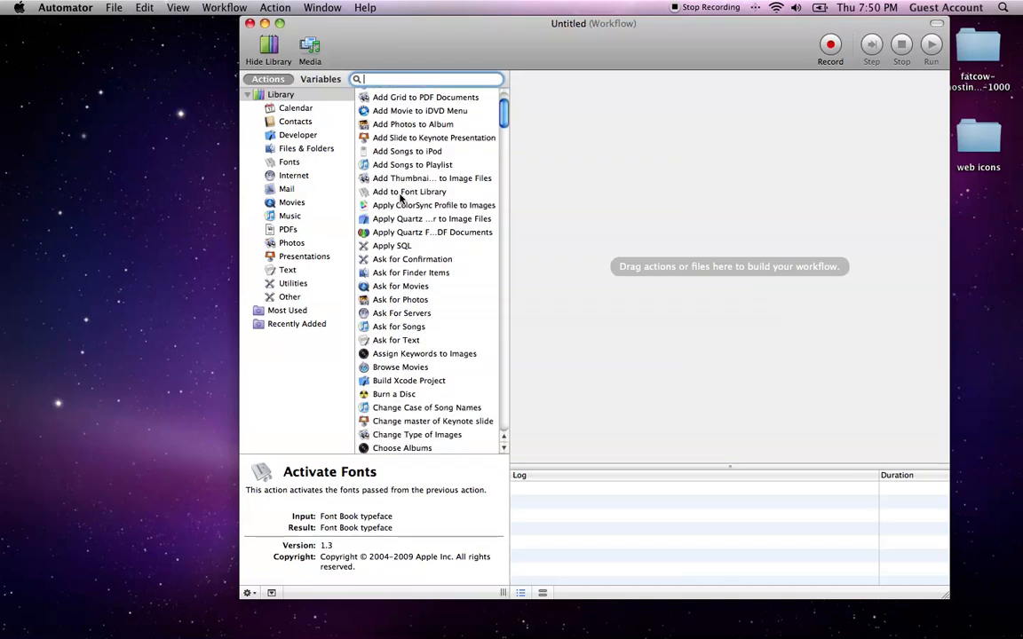
scroll(400, 197, "down", 8)
scroll(399, 204, "down", 2)
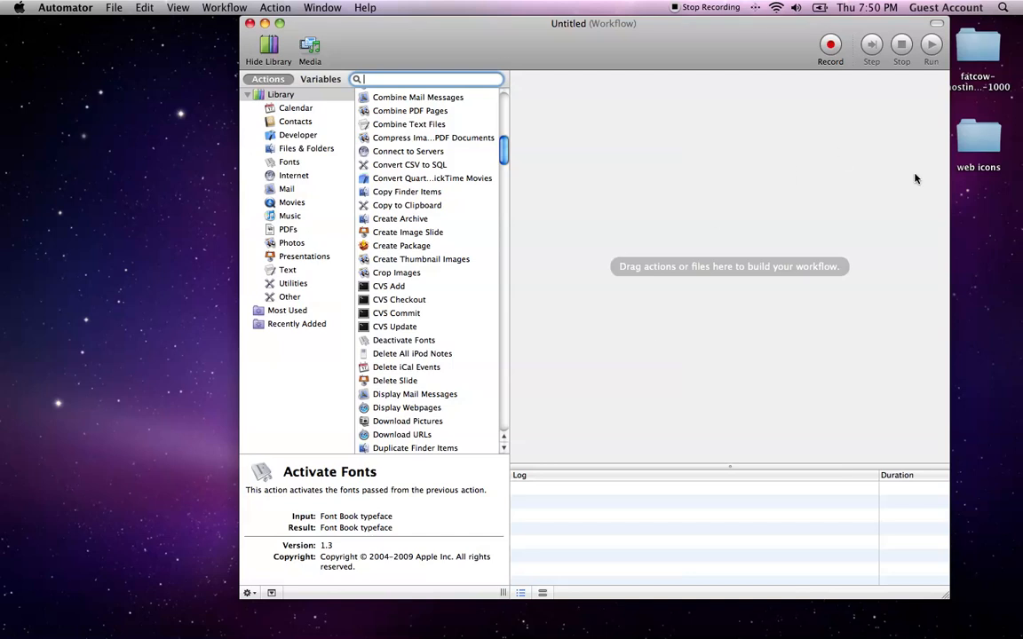
left_click(302, 149)
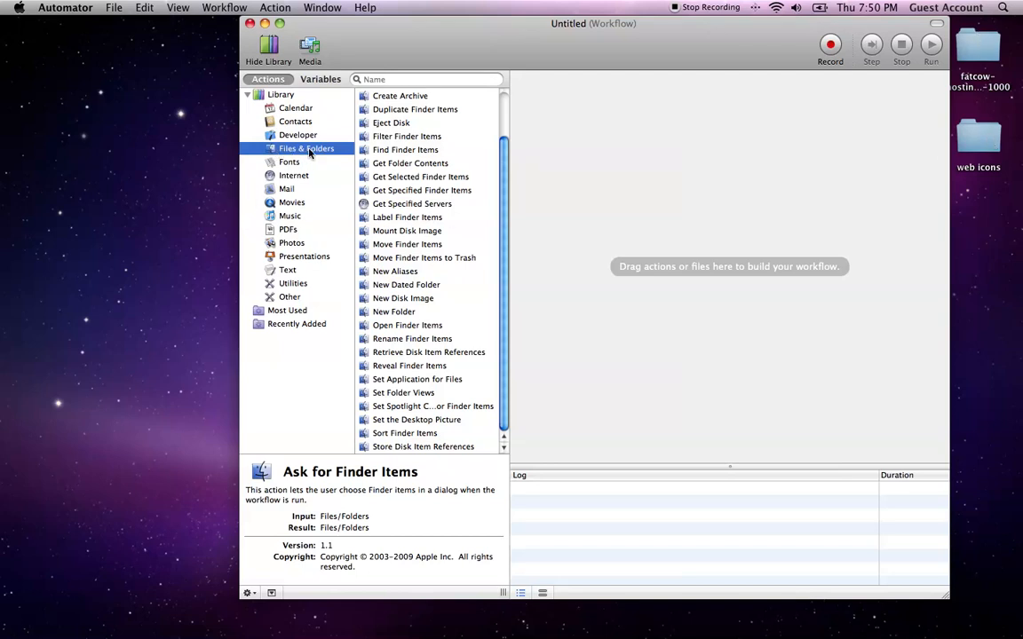
left_click(377, 151)
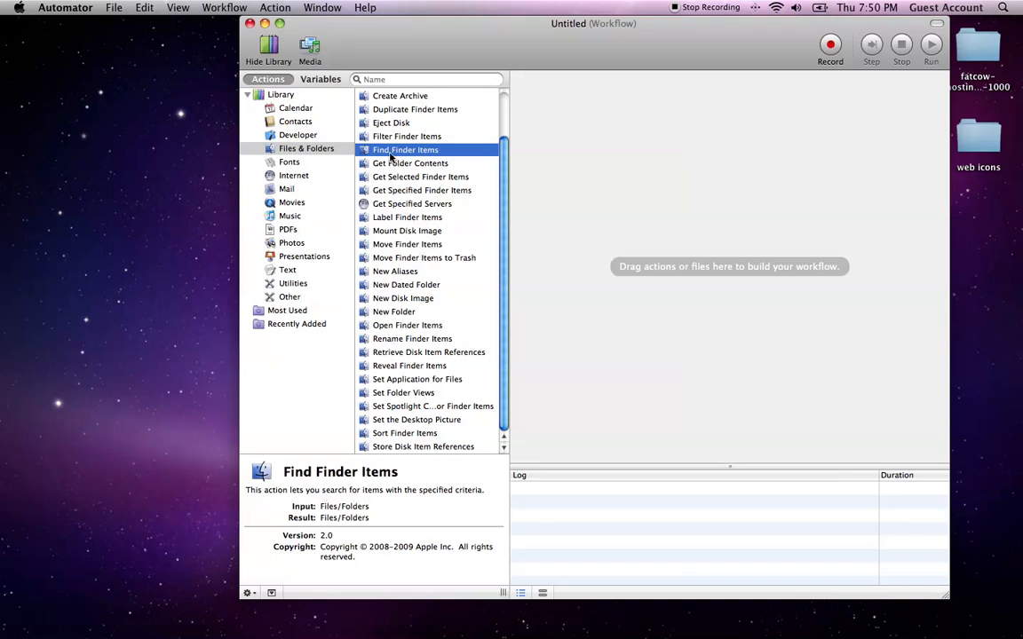
left_click_drag(365, 153, 572, 109)
Set the search location of Find Finder Items to the fatcow-hosting-icons-1000 folder on the Desktop
left_click(647, 107)
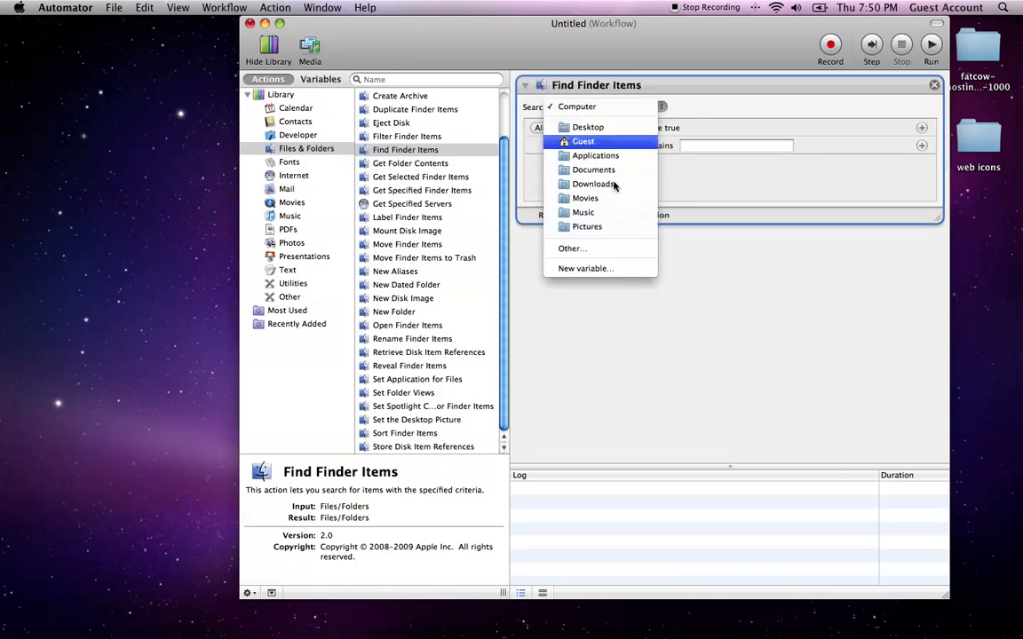
left_click(623, 107)
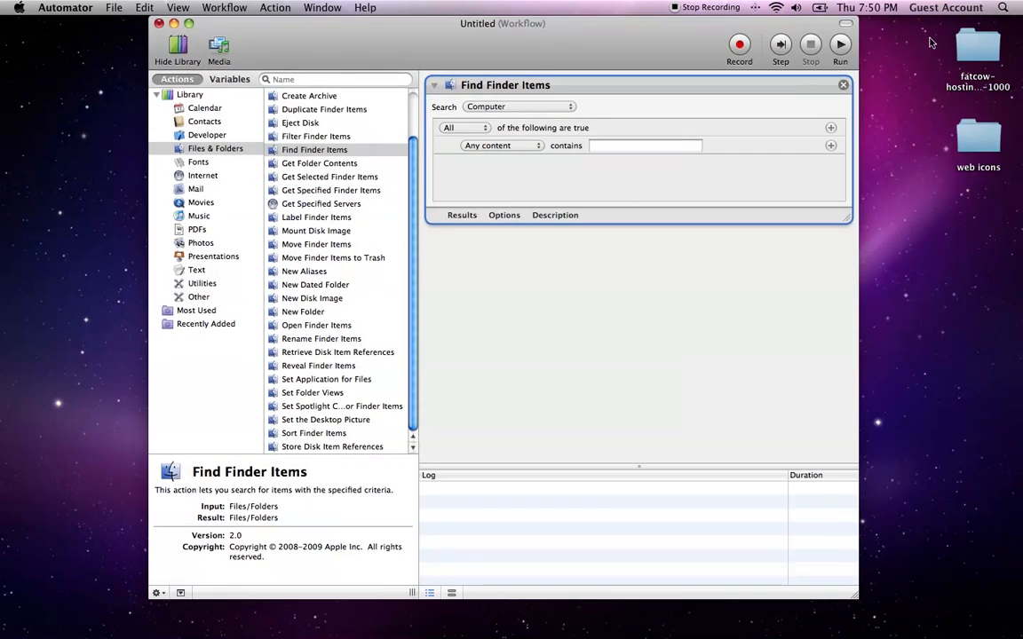
left_click(979, 47)
left_click(570, 107)
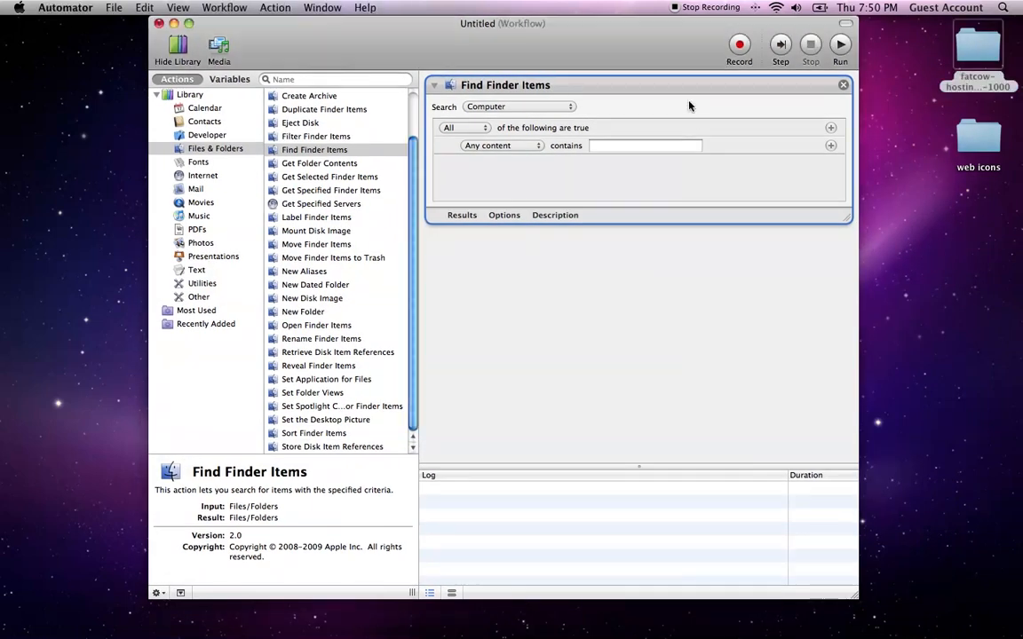
left_click(568, 108)
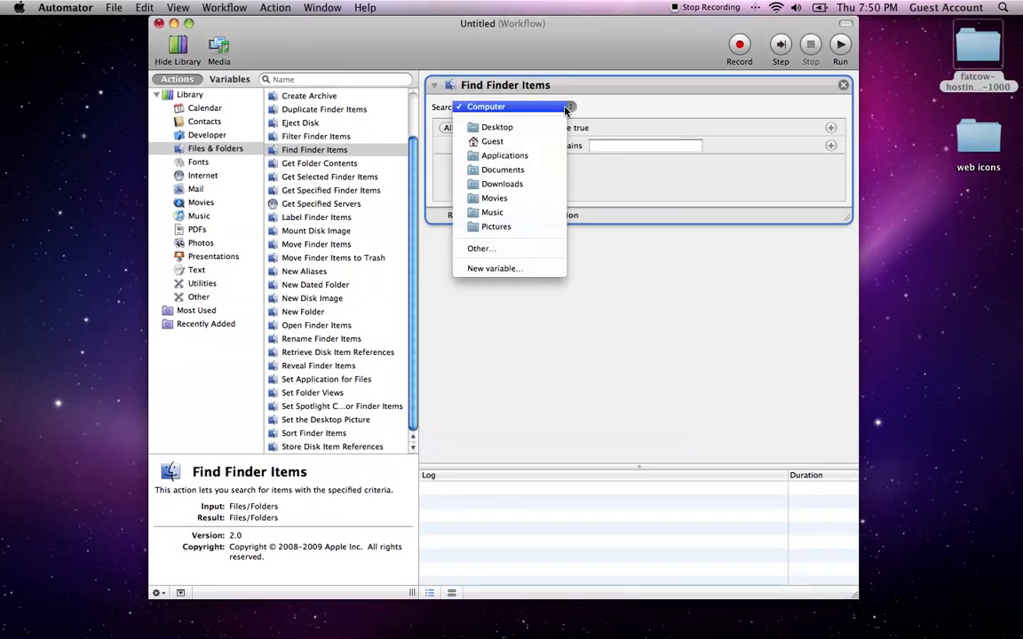
left_click(500, 251)
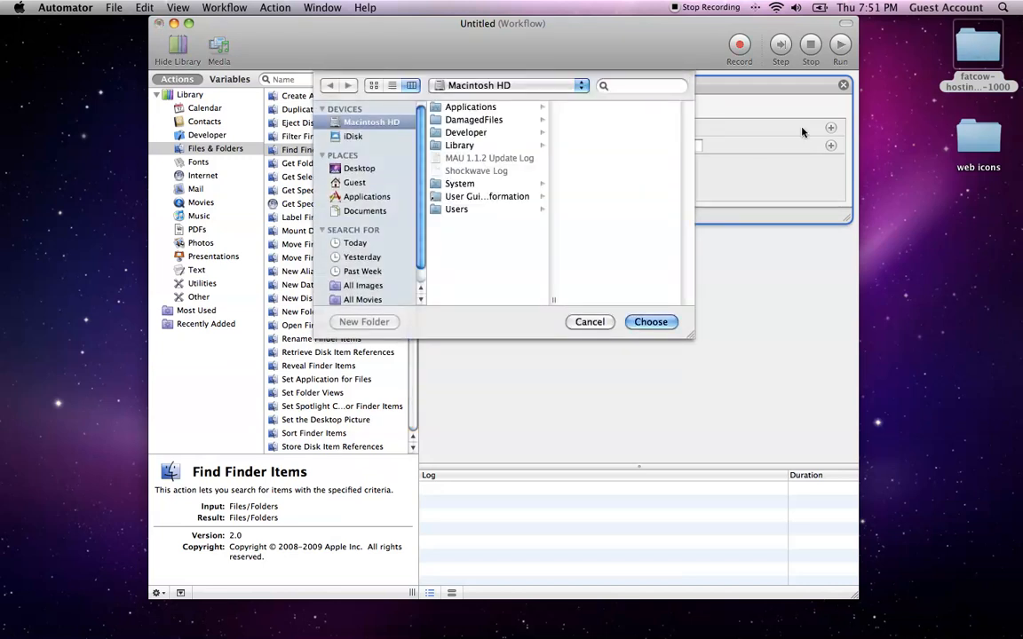
left_click(359, 168)
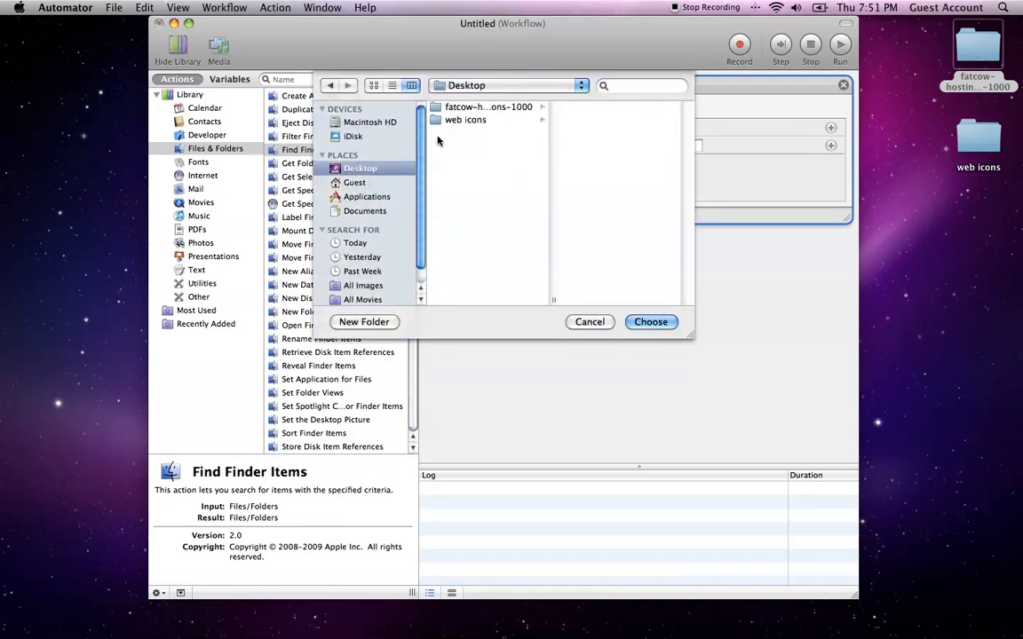
left_click(474, 108)
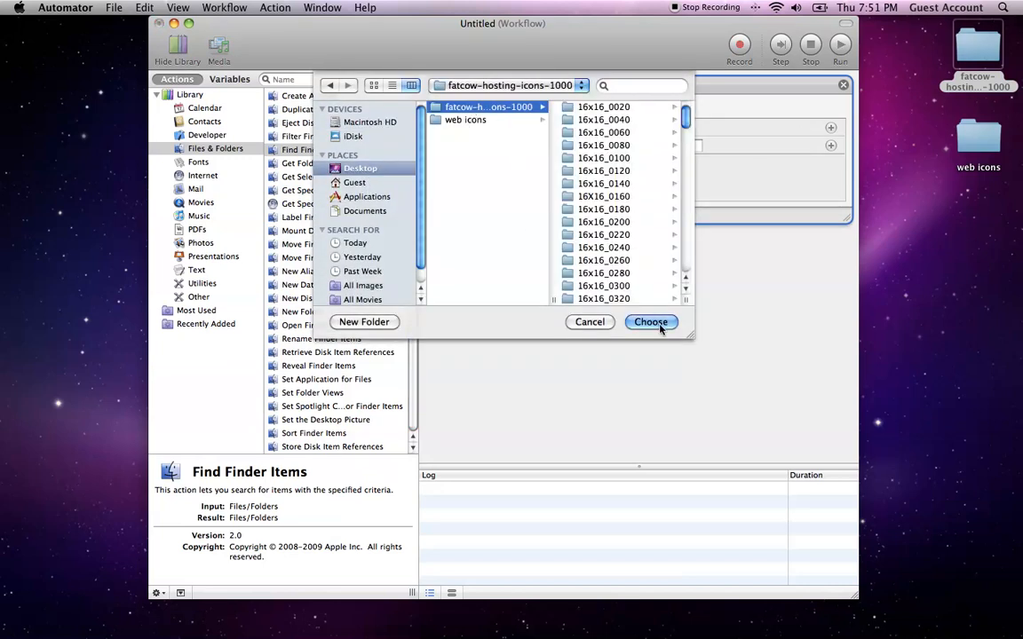
left_click(651, 321)
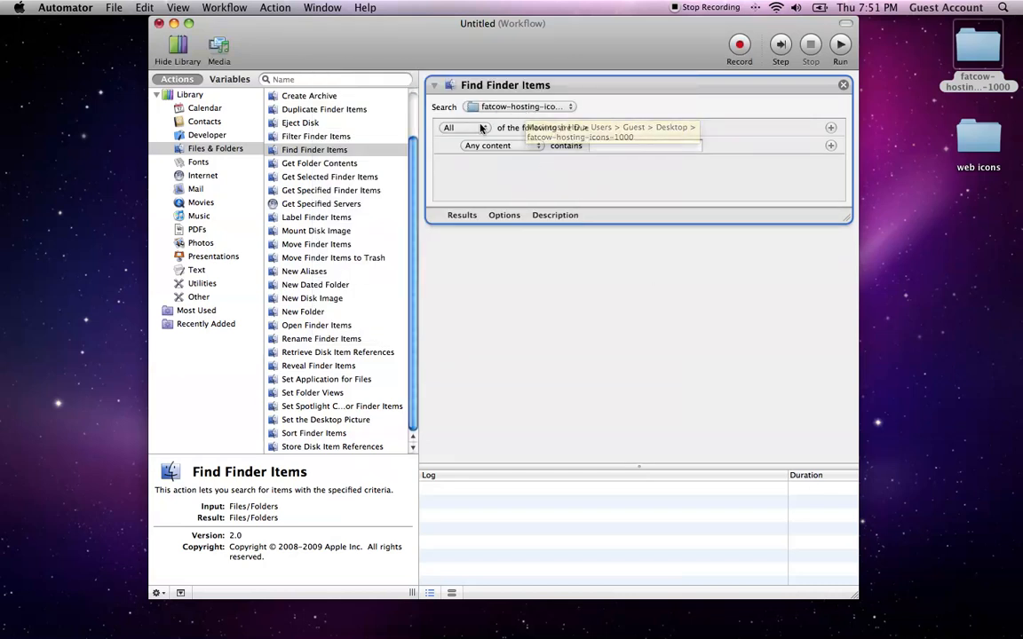
Keep the match rule at All and set the Find Finder Items criterion to Kind is image
left_click(476, 129)
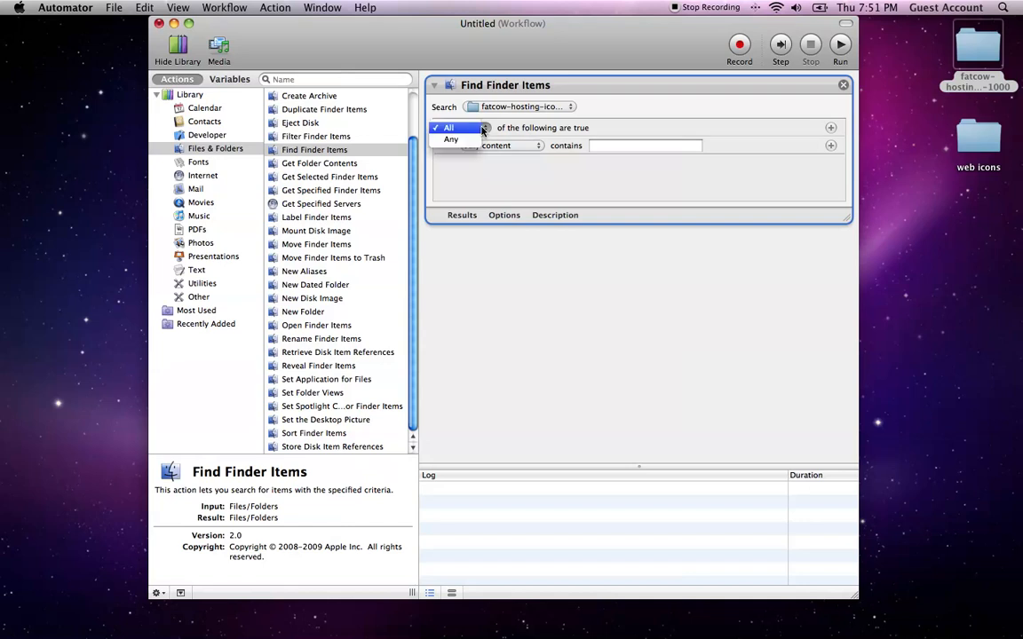
left_click(474, 129)
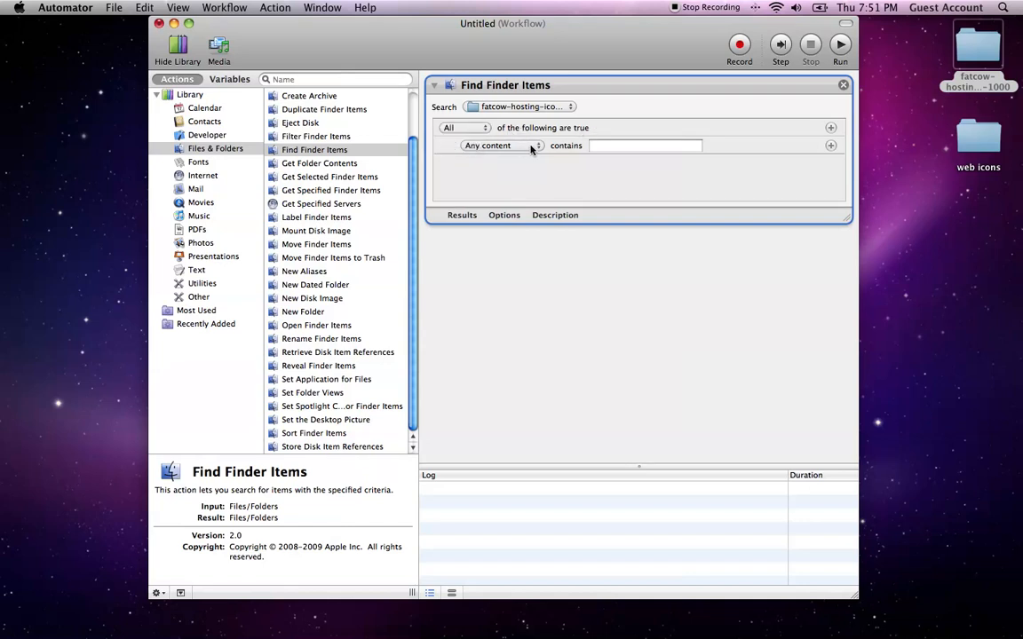
left_click(530, 146)
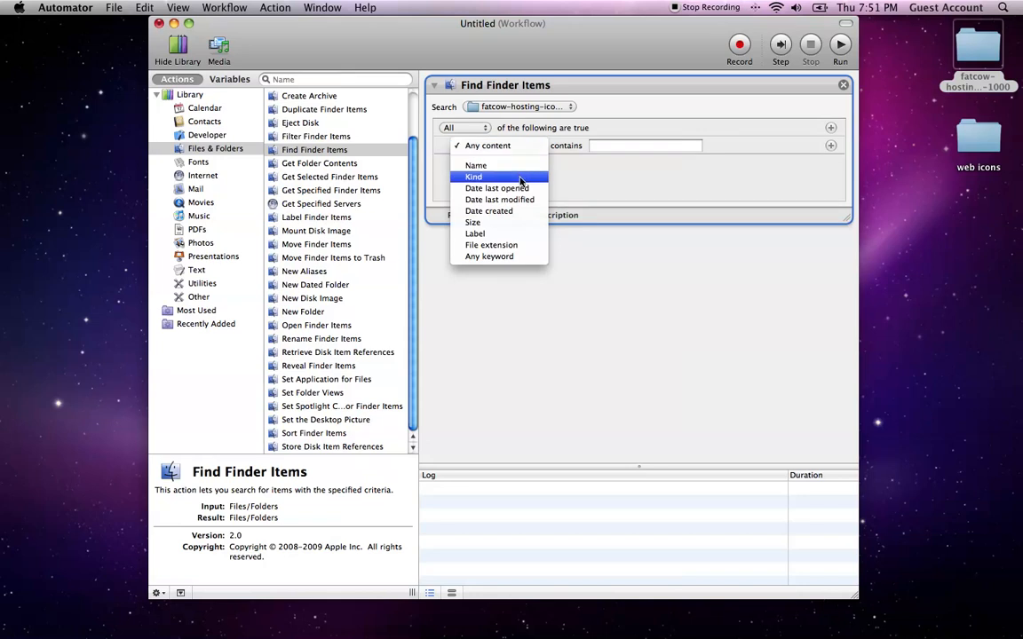
left_click(522, 178)
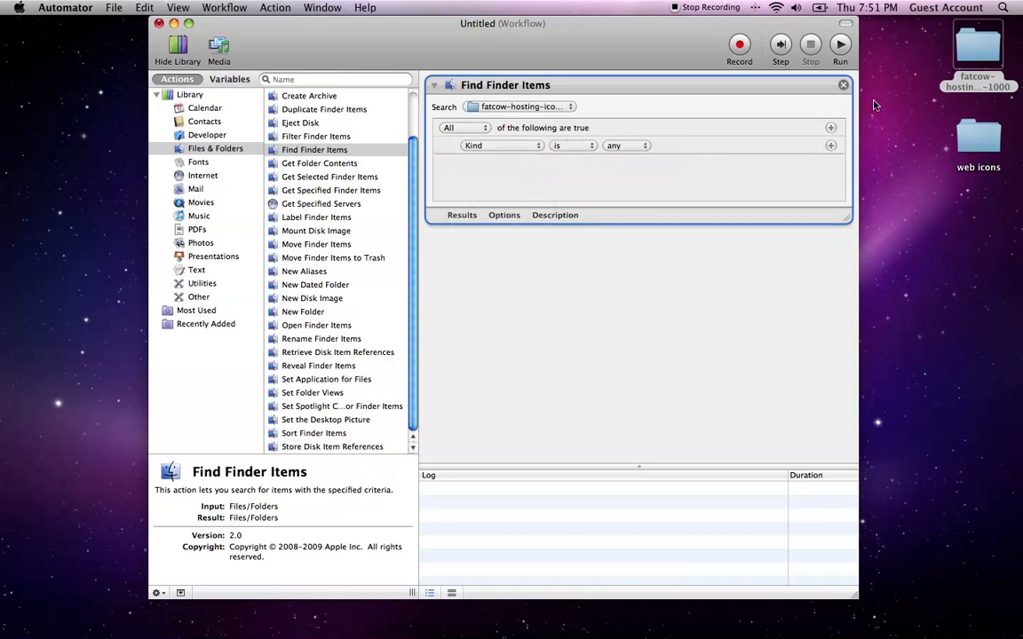
left_click(609, 147)
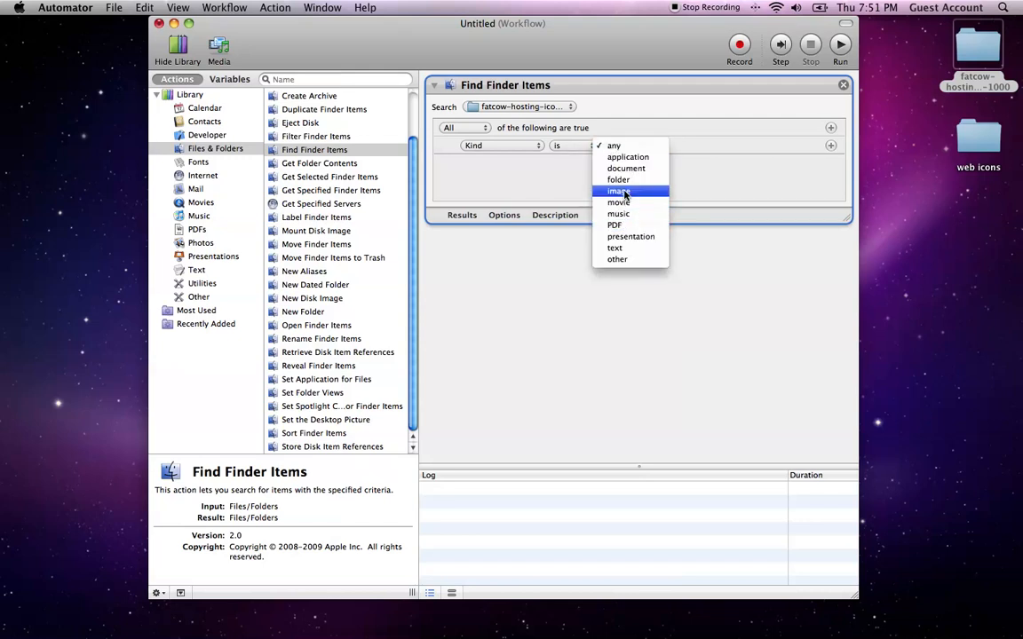
left_click(622, 195)
Examine the contents of the 16x16_0760 and 32x32_0020 subfolders for non-image files such as Thumbs.db, and close the folder window
double_click(978, 49)
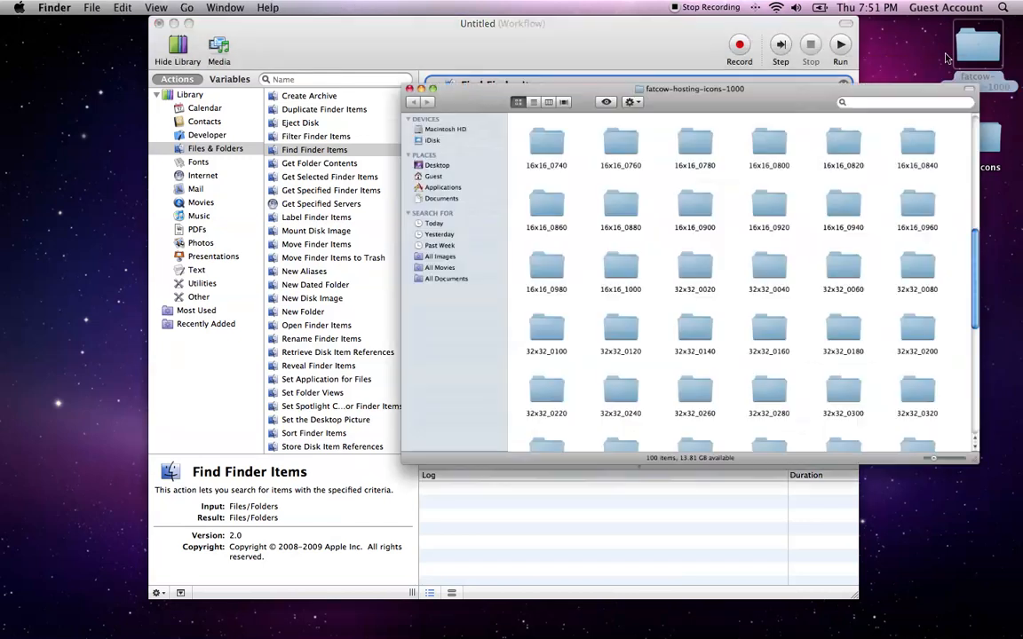
left_click(520, 188)
double_click(520, 188)
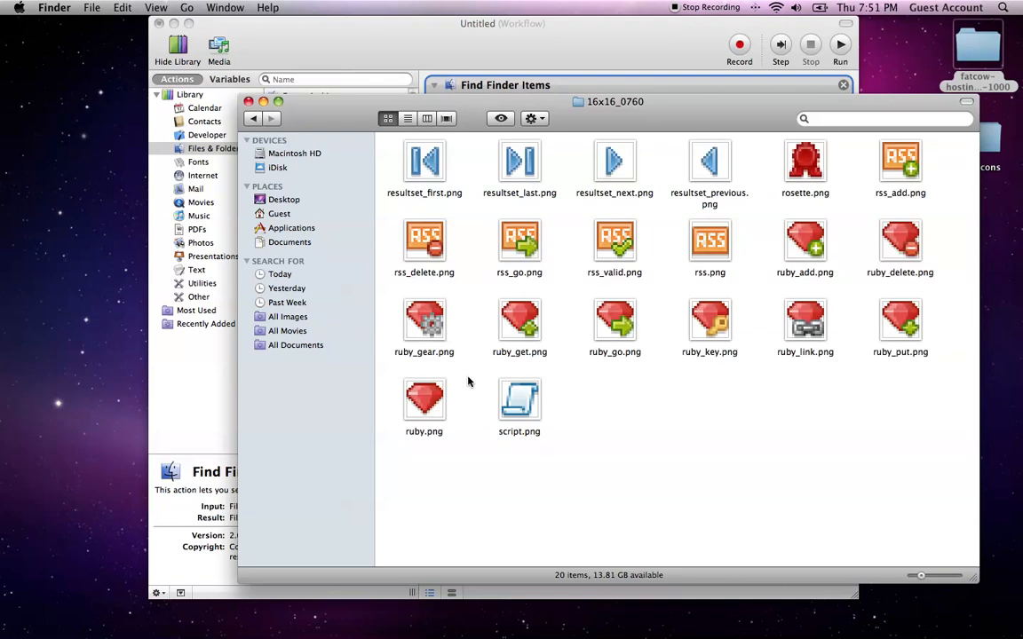
left_click(253, 119)
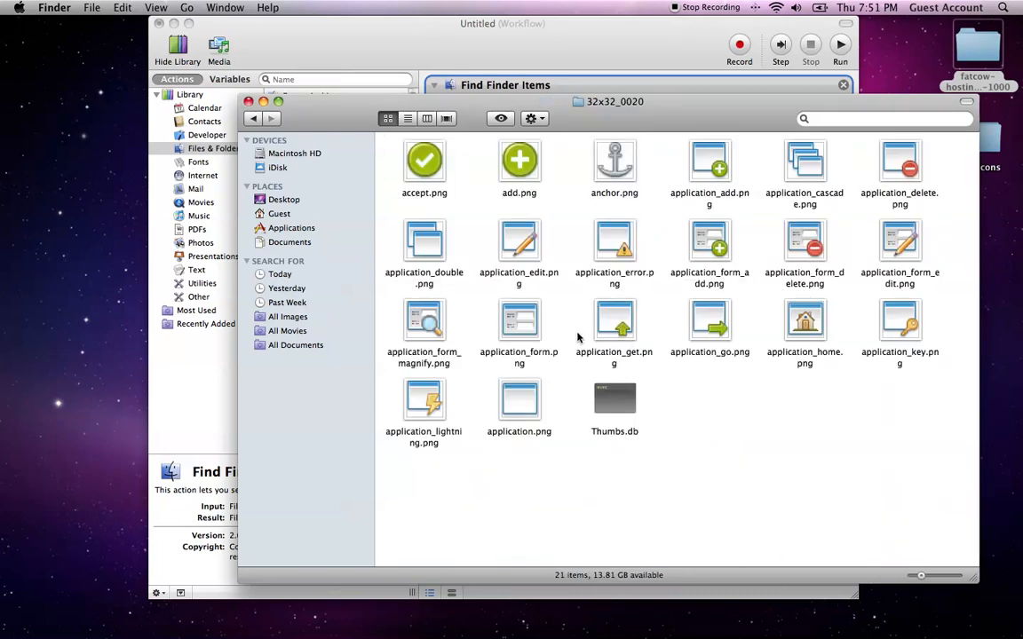
left_click(613, 404)
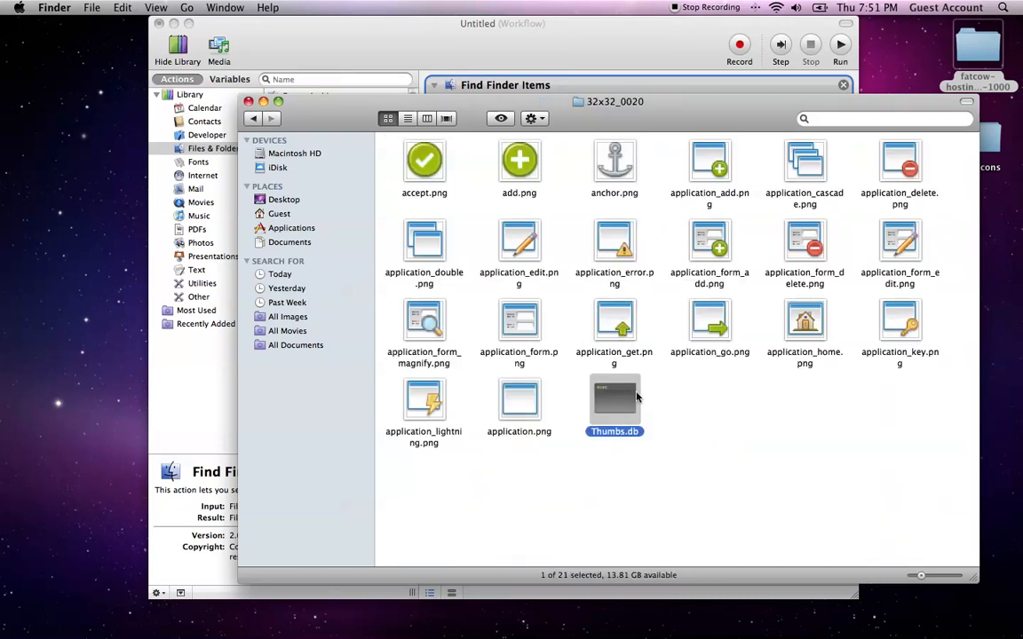
left_click(249, 101)
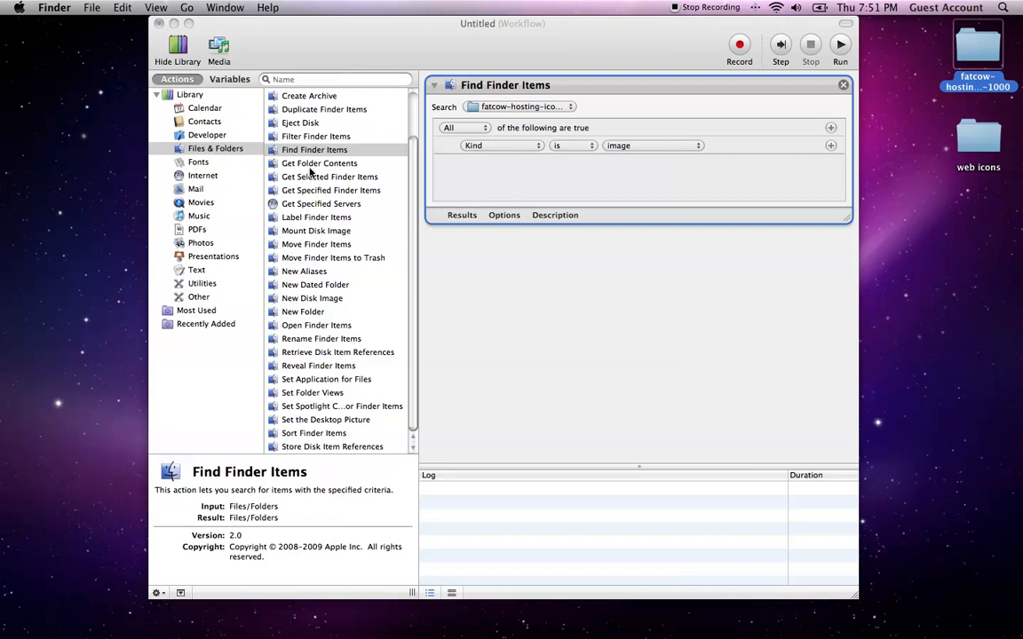
Return to Automator and add the Move Finder Items action beneath Find Finder Items in the workflow
left_click(629, 282)
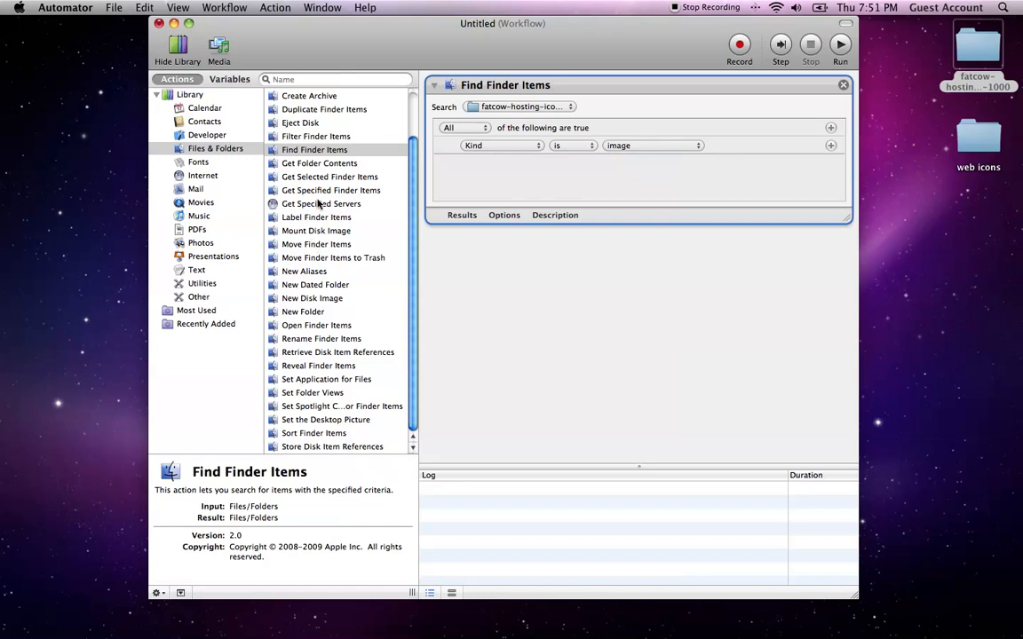
left_click(293, 248)
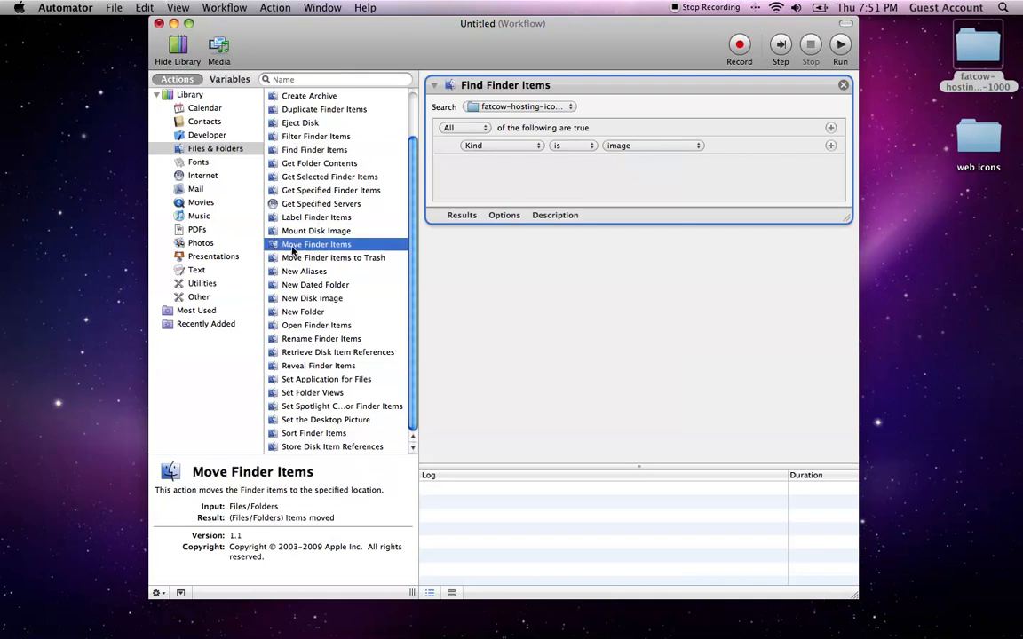
left_click_drag(279, 251, 503, 297)
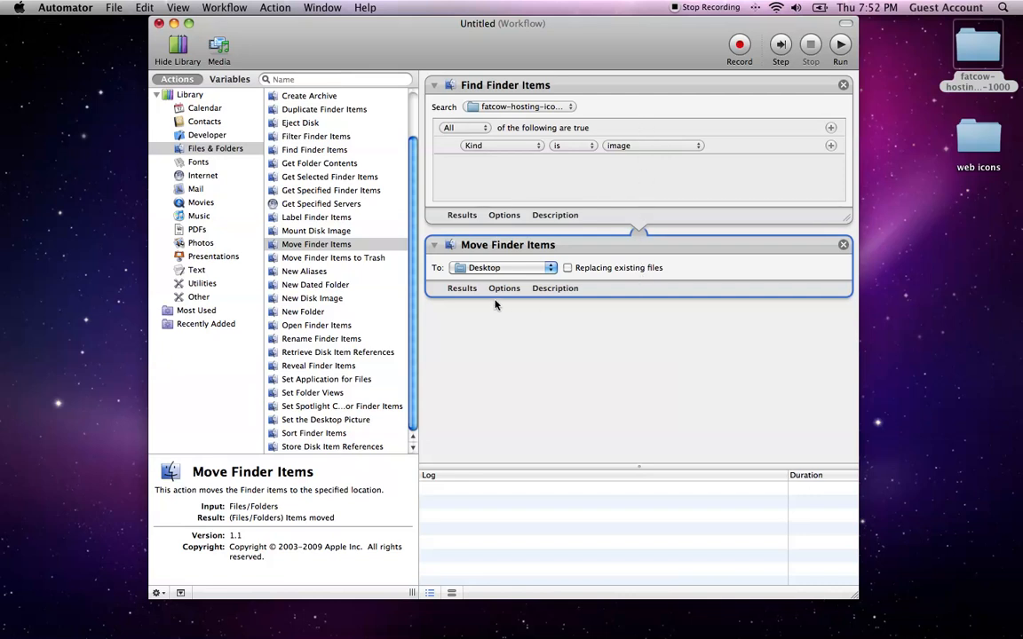
left_click(512, 268)
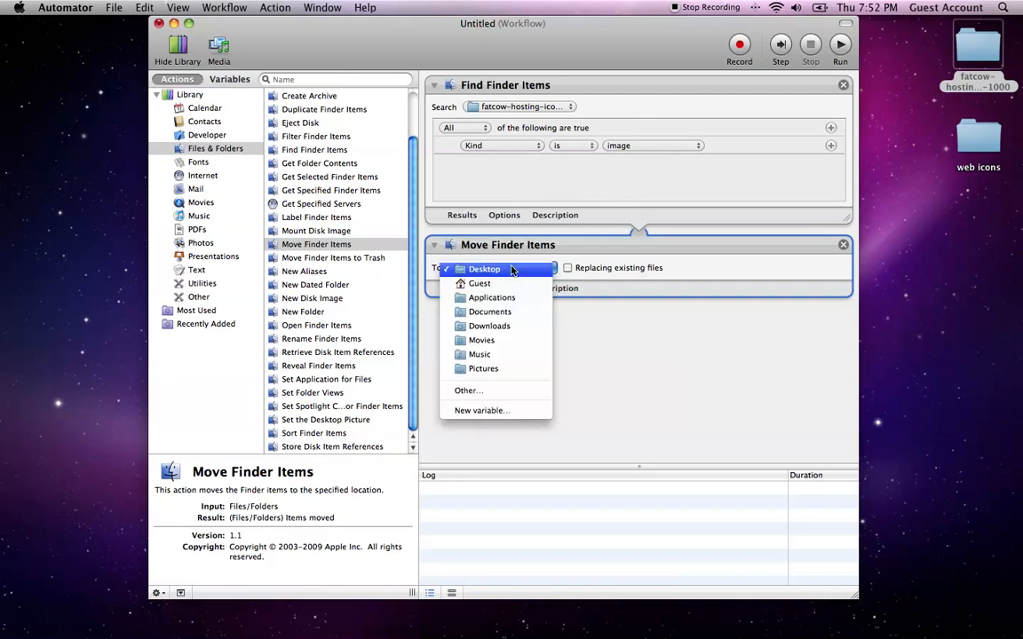
left_click(469, 390)
left_click(484, 166)
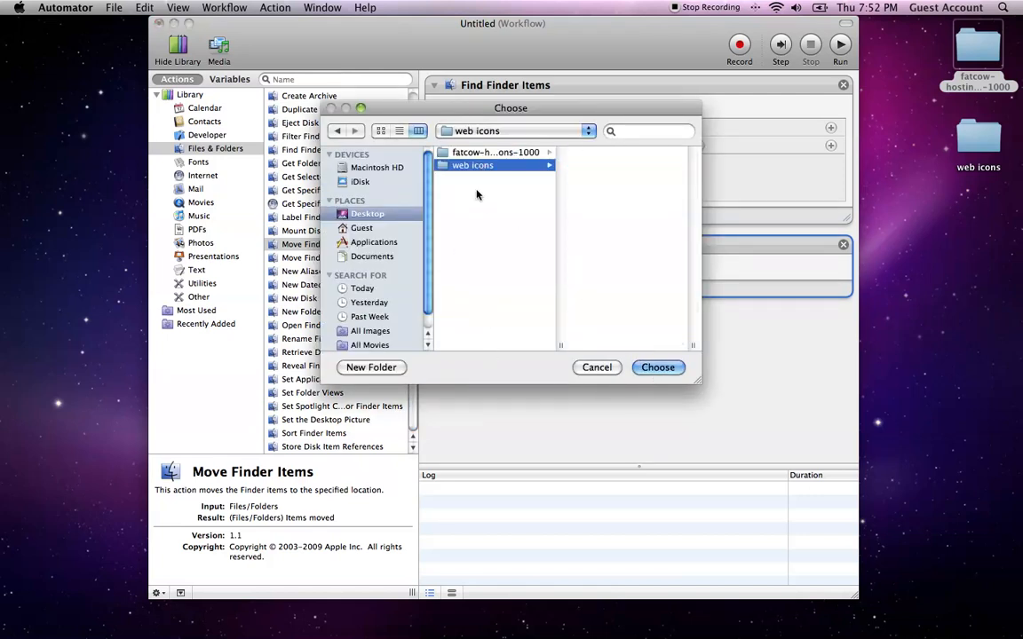
left_click(597, 367)
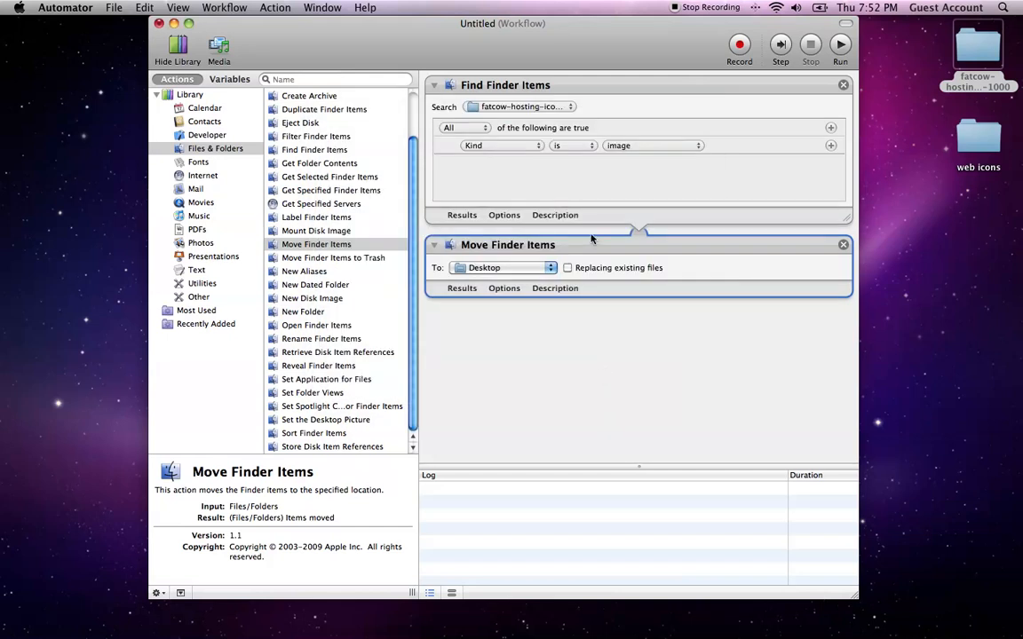
Open the web icons folder on the desktop and create a subfolder named 16x16 in it
double_click(977, 139)
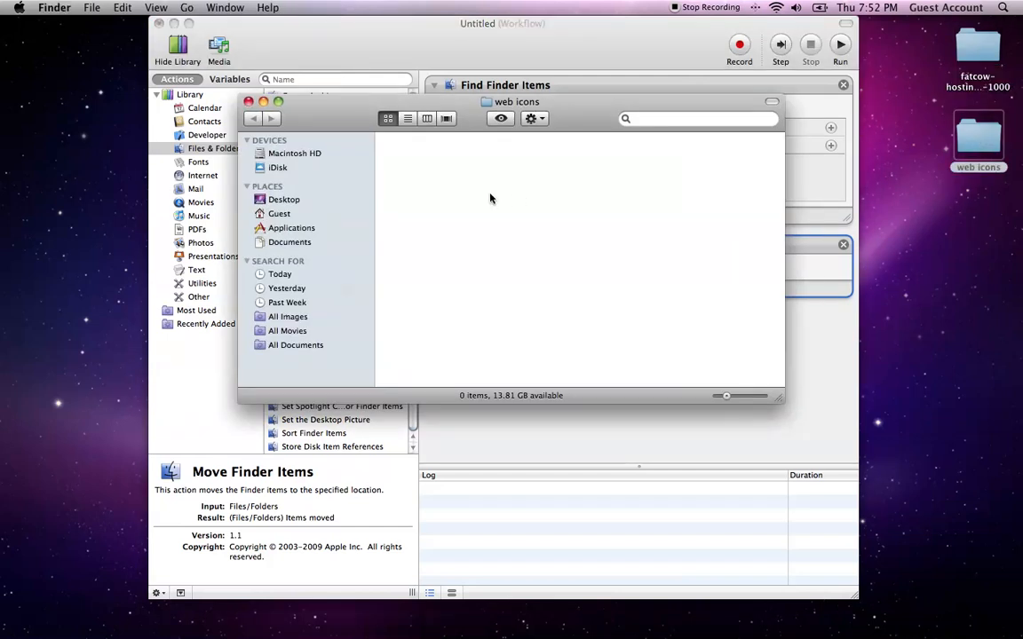
right_click(445, 171)
left_click(476, 177)
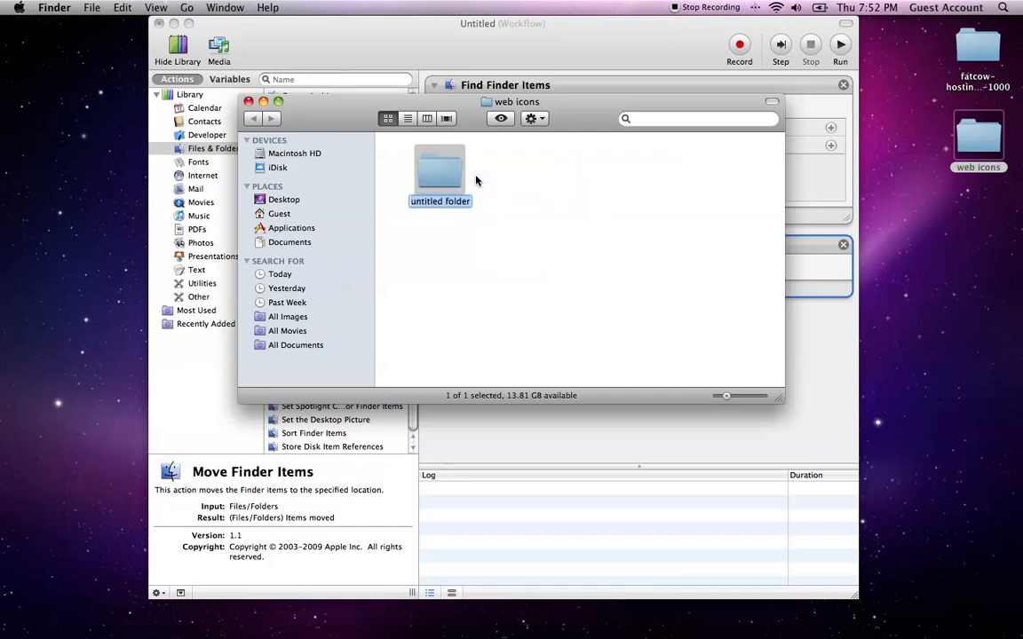
type("16x16")
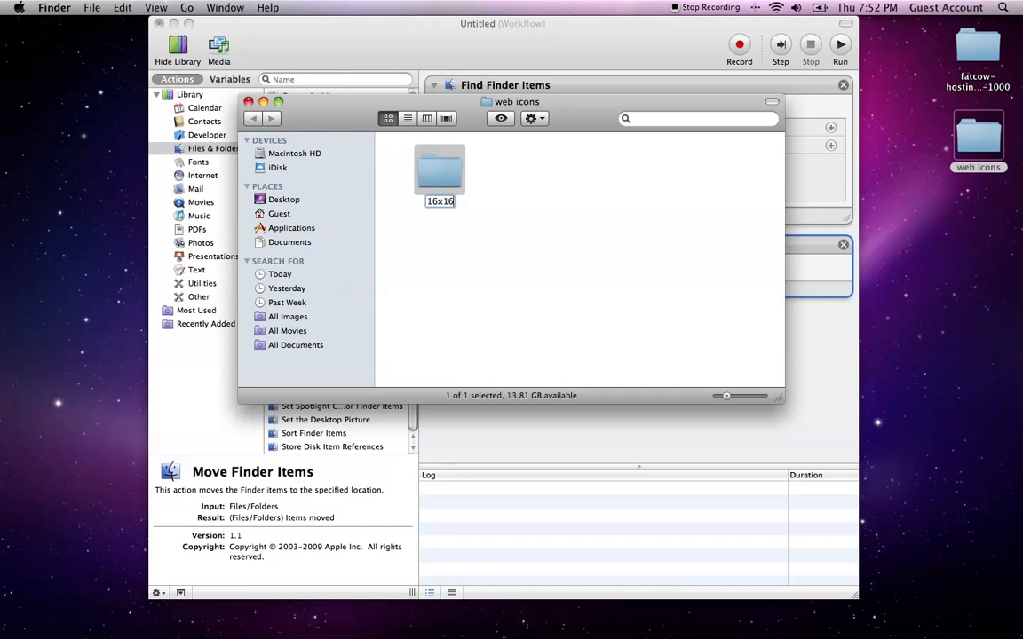
key("Return")
Create a second subfolder named 32x32 in web icons, clean up the icon arrangement and close the window
right_click(520, 167)
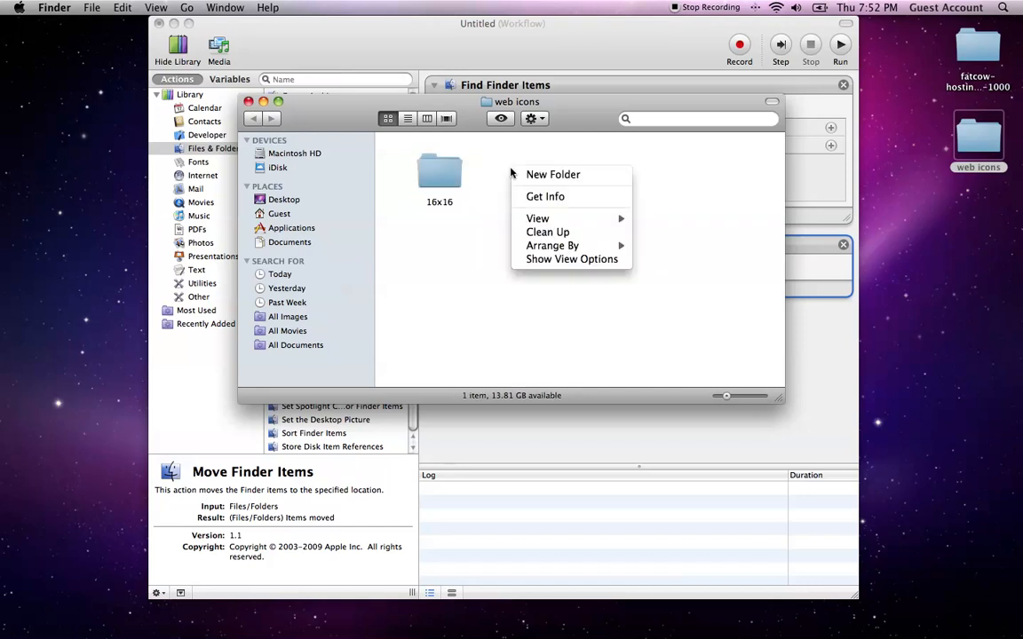
left_click(541, 171)
type("32x32")
key("Return")
right_click(552, 258)
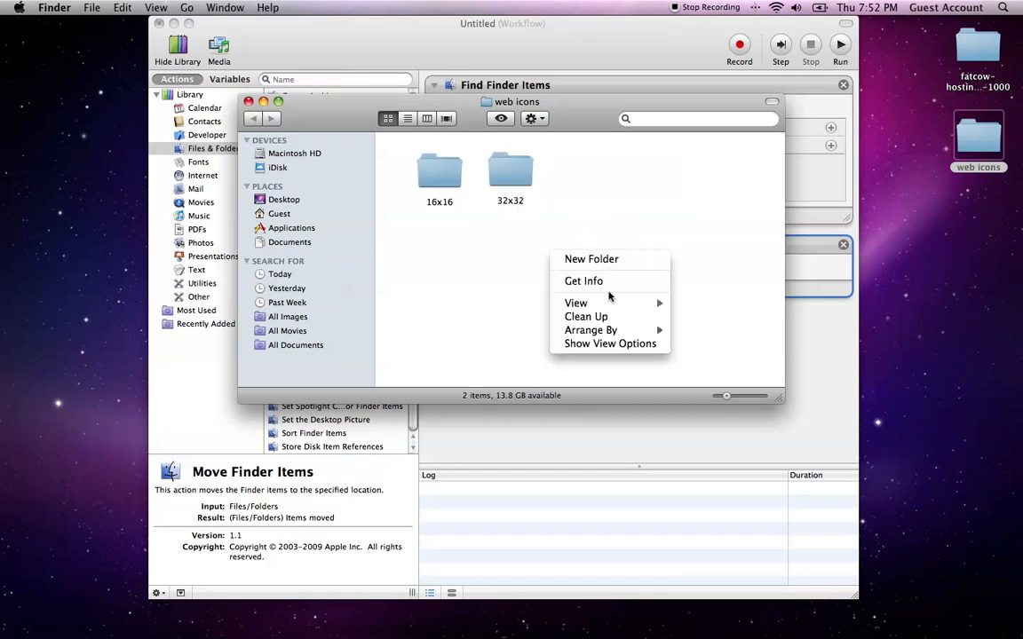
left_click(603, 317)
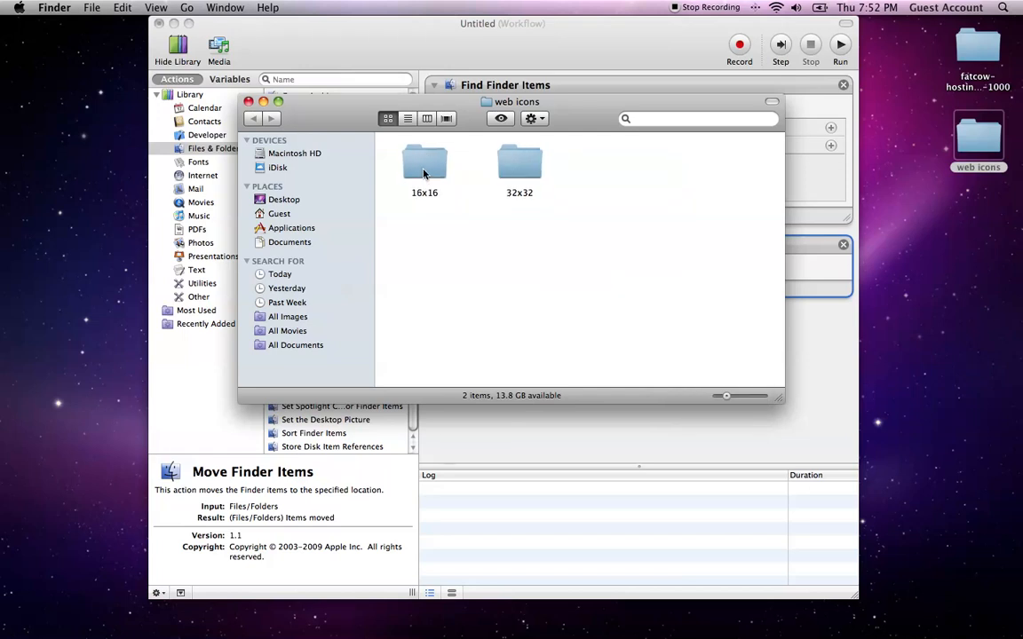
left_click(247, 102)
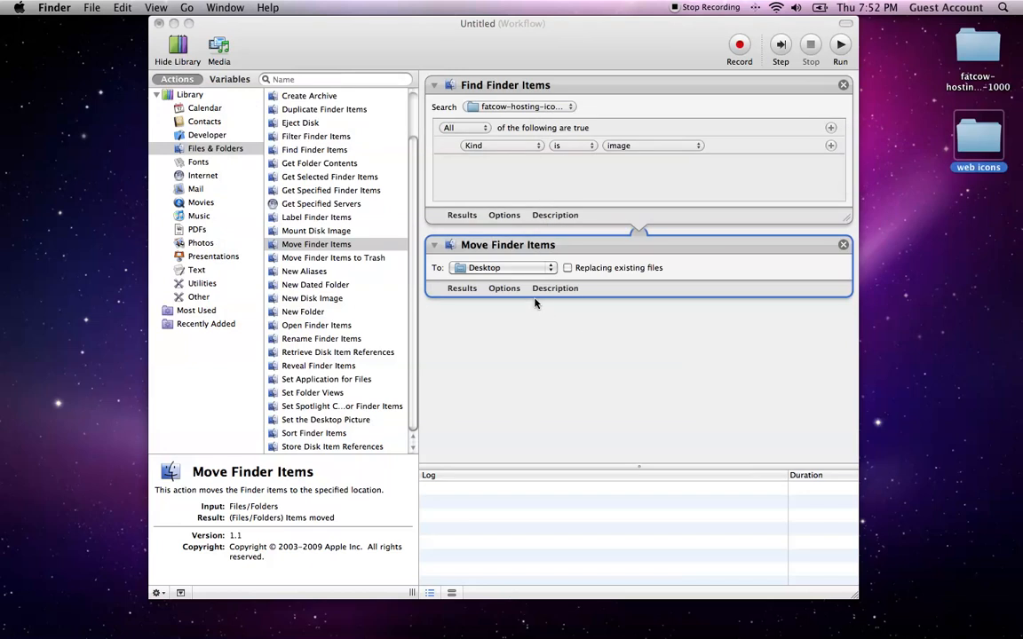
Set the Move Finder Items destination to the 16x16 folder inside web icons and show the Find Finder Items results area
left_click(533, 269)
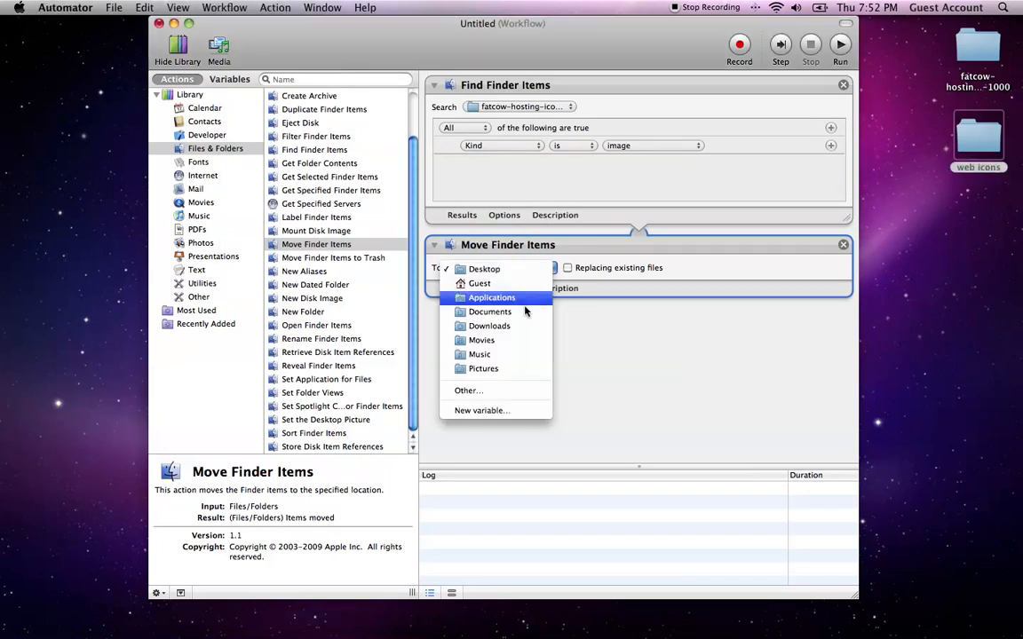
left_click(507, 392)
left_click(607, 154)
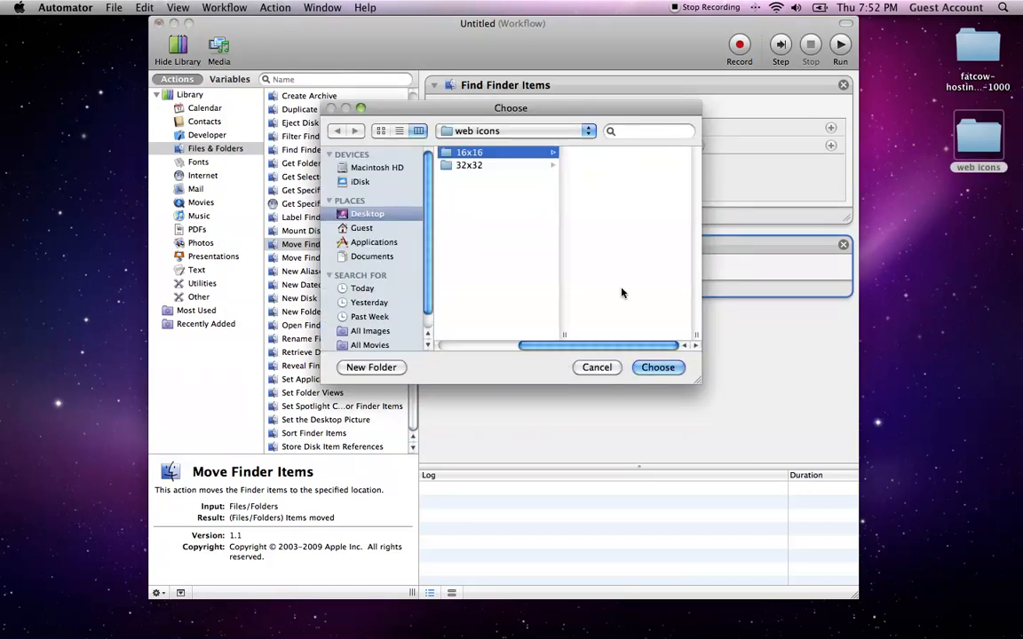
left_click(657, 367)
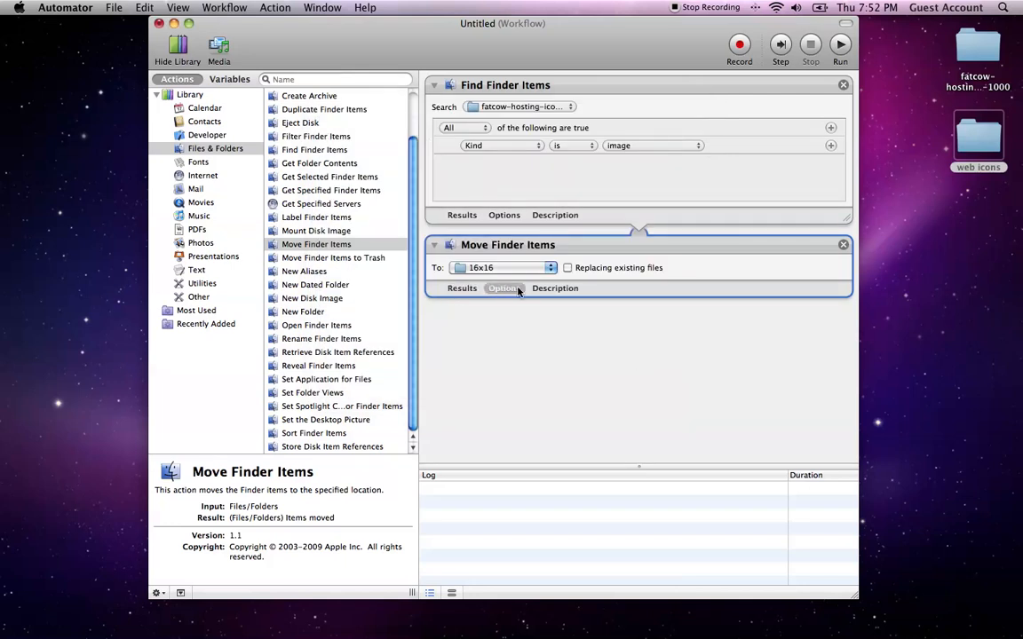
left_click(459, 217)
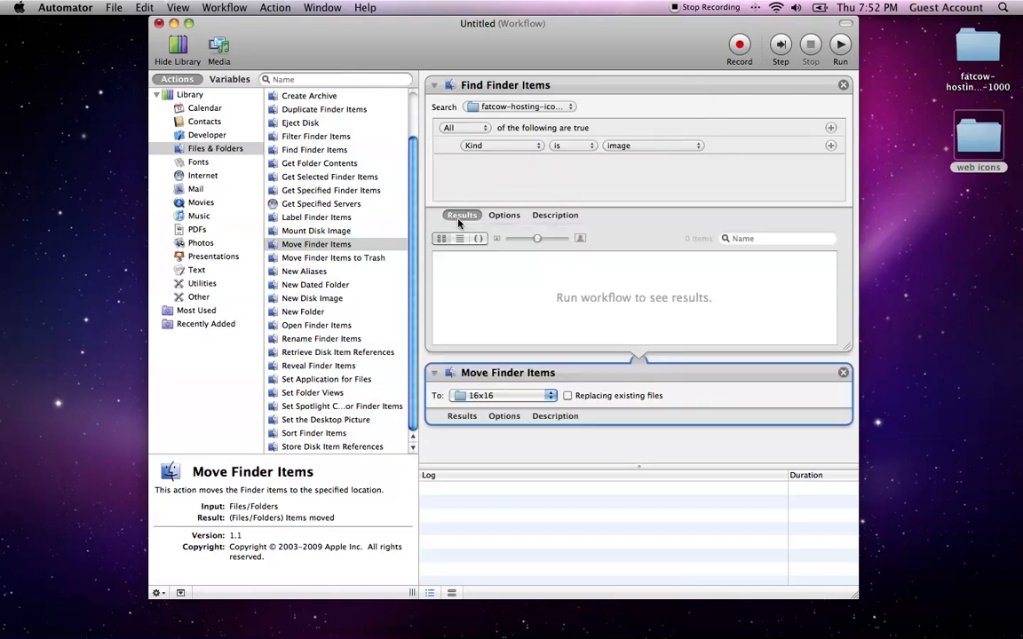
Show the results area of the Move Finder Items action and run the workflow
left_click(462, 416)
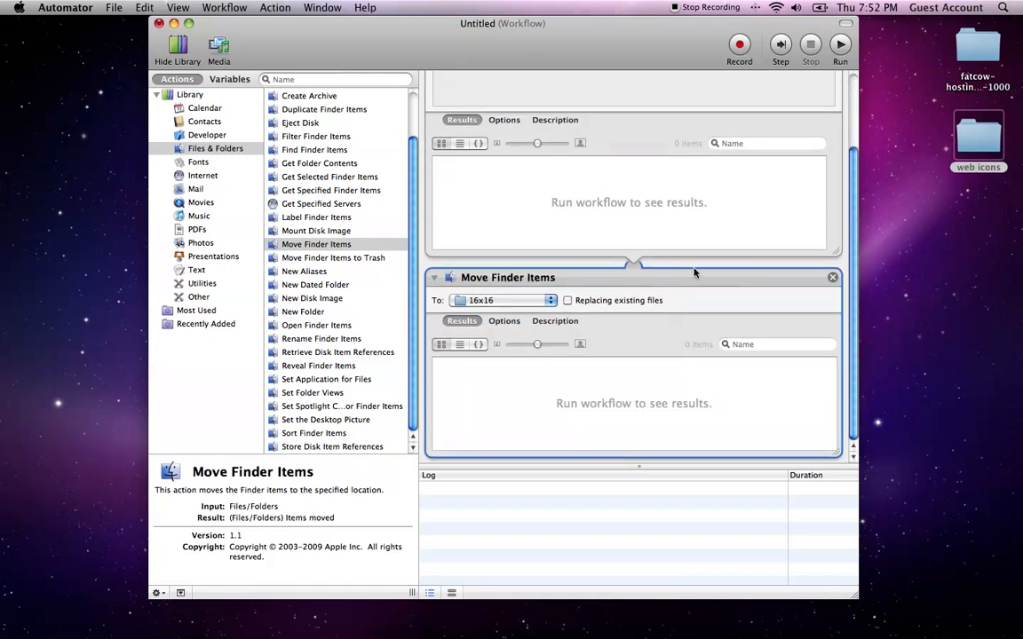
scroll(739, 268, "up", 3)
scroll(531, 333, "up", 3)
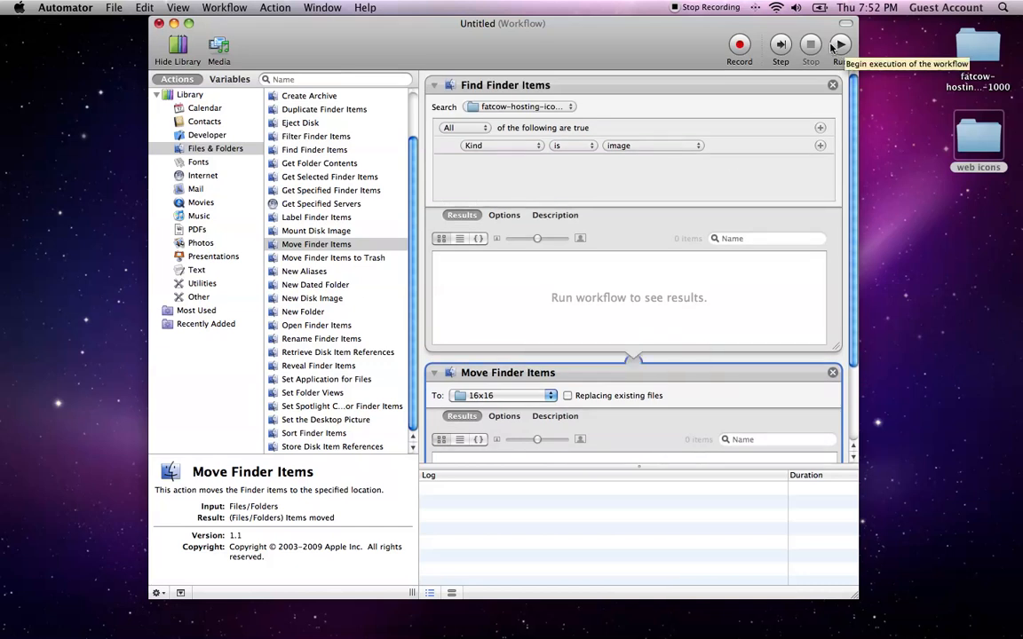
scroll(632, 252, "down", 1)
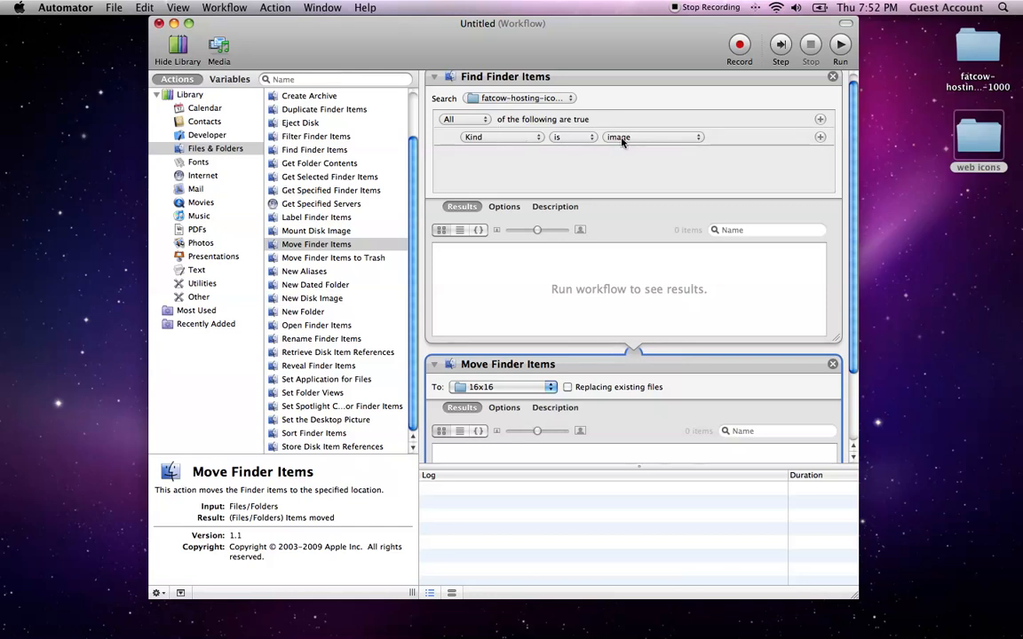
scroll(451, 370, "down", 4)
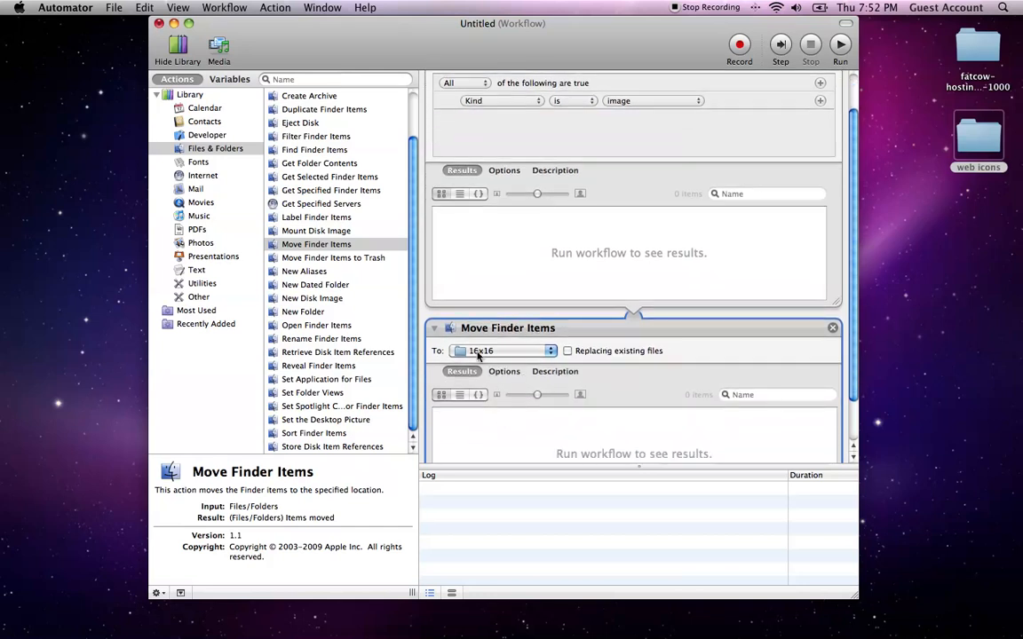
left_click(840, 46)
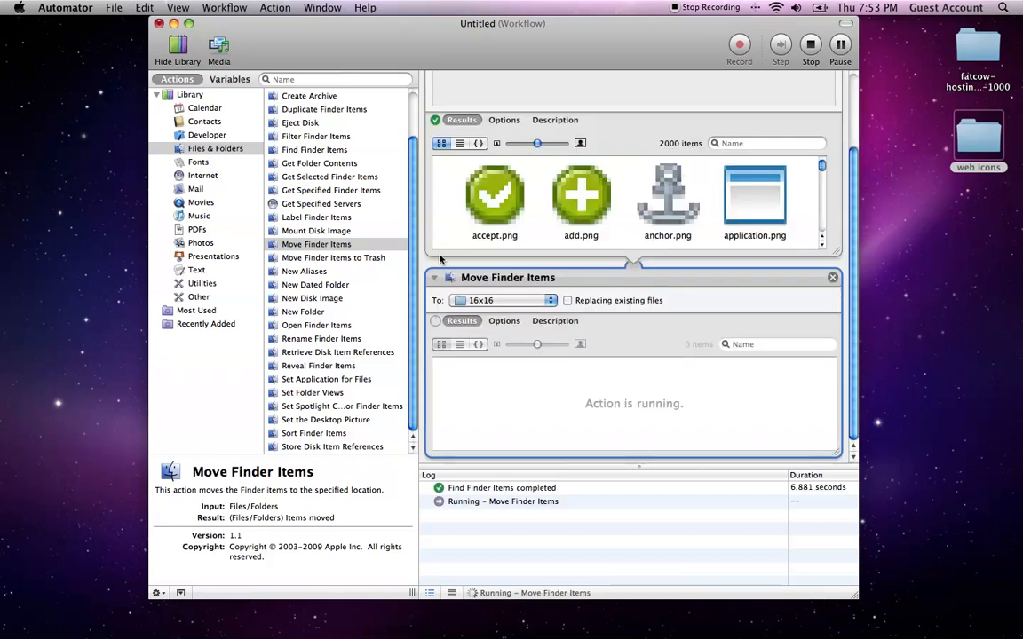
scroll(661, 220, "down", 3)
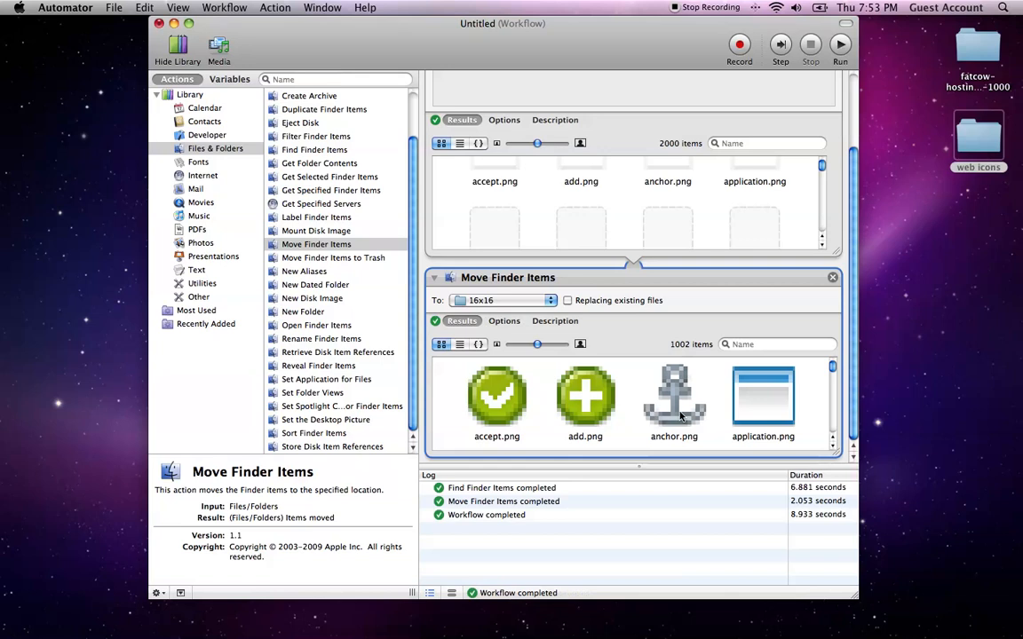
left_click(456, 518)
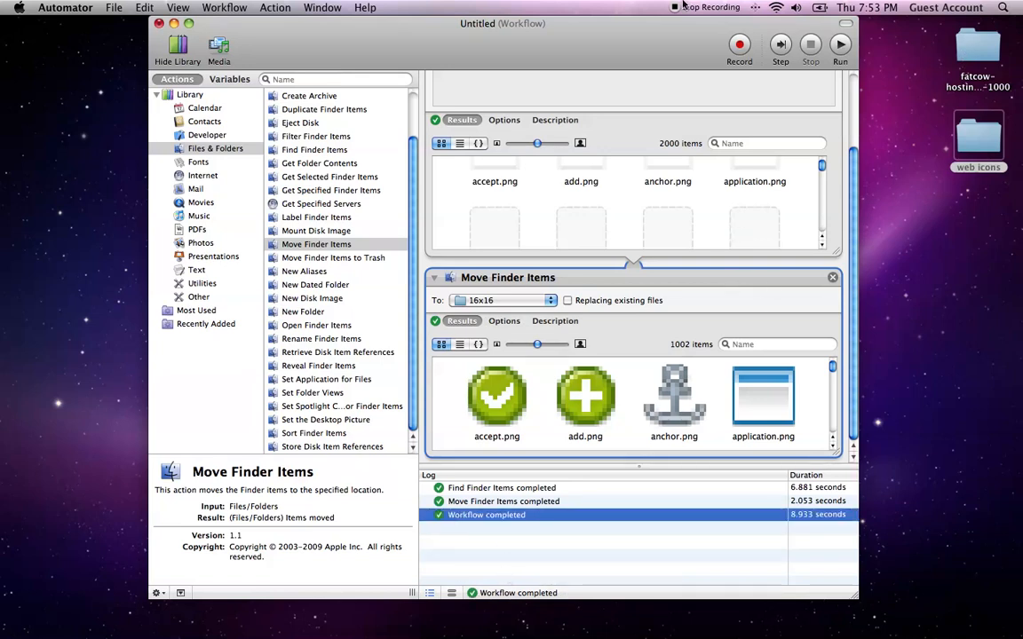
Turn on item info for the icons in the 16x16 folder inside web icons and close the window
double_click(993, 149)
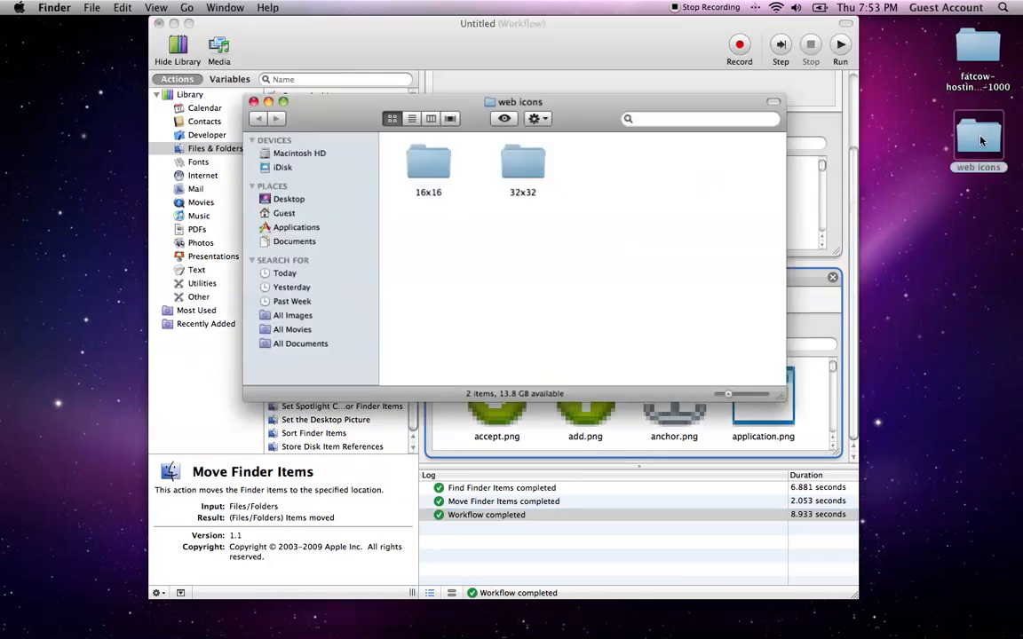
double_click(428, 158)
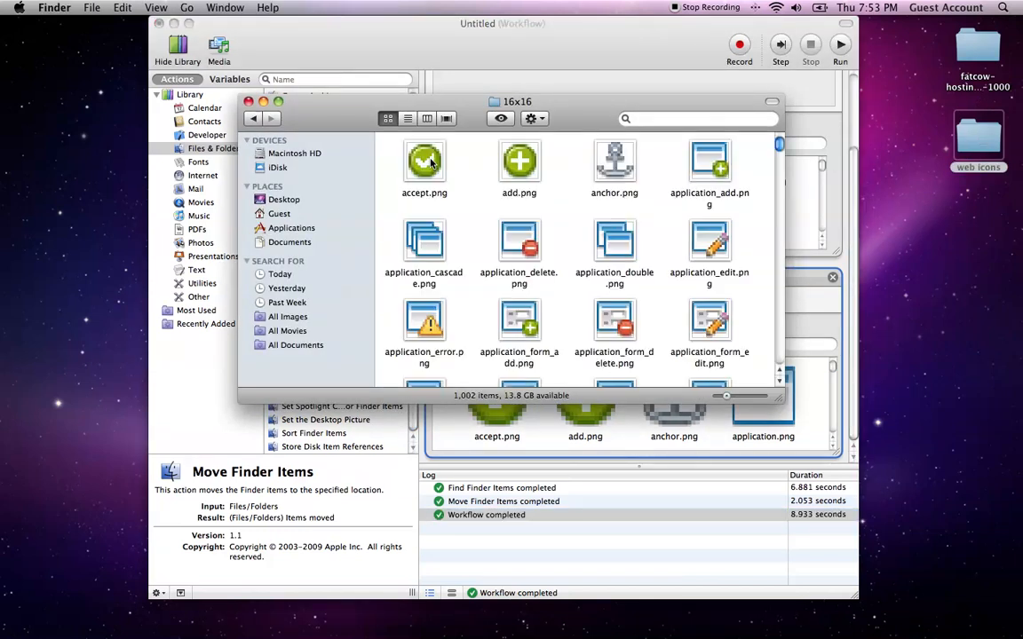
scroll(480, 219, "down", 20)
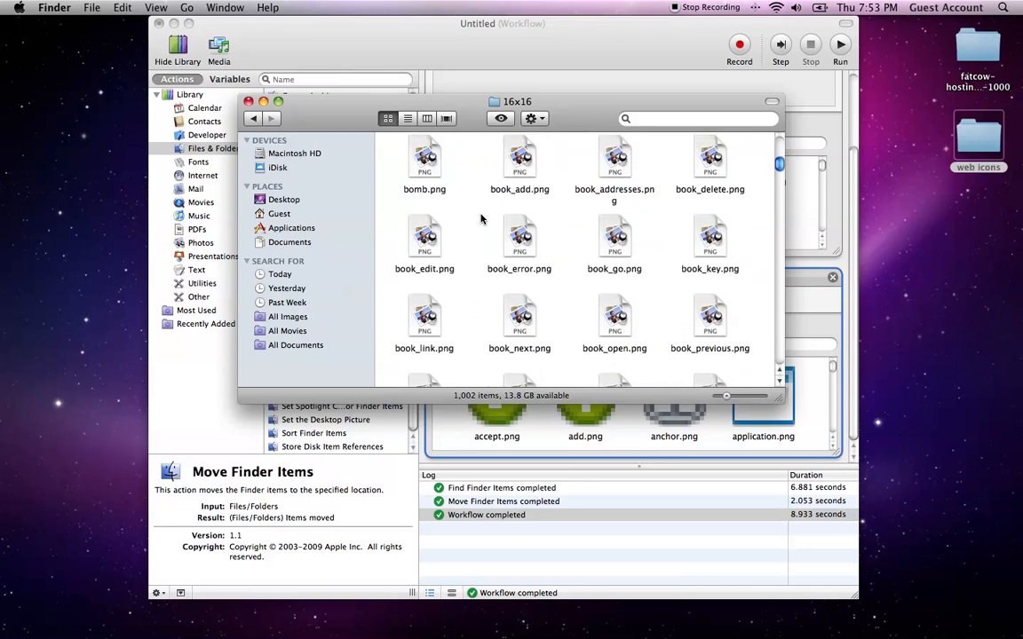
scroll(479, 219, "down", 20)
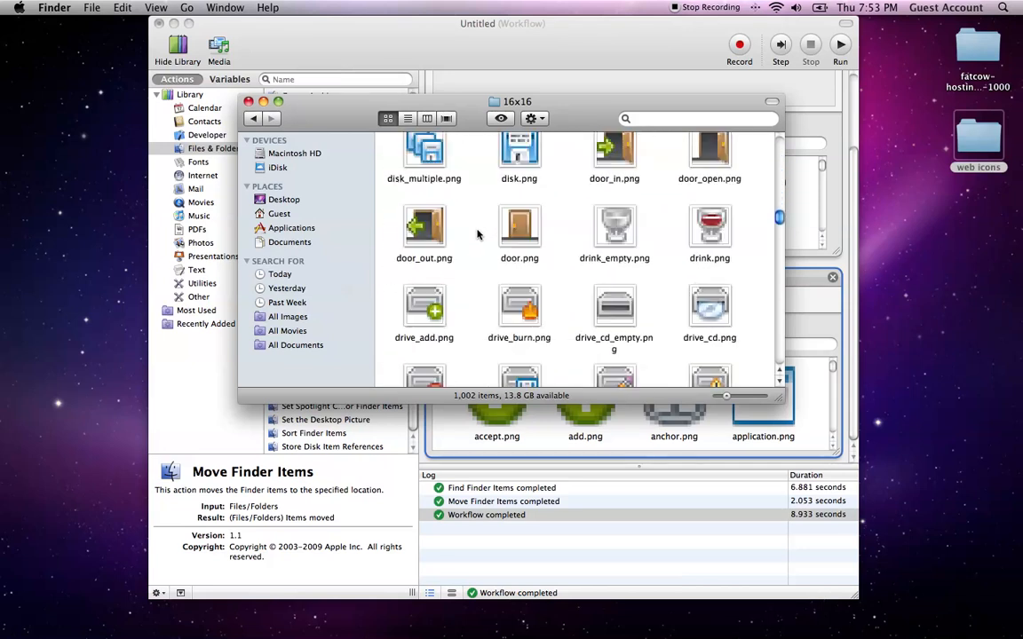
right_click(473, 220)
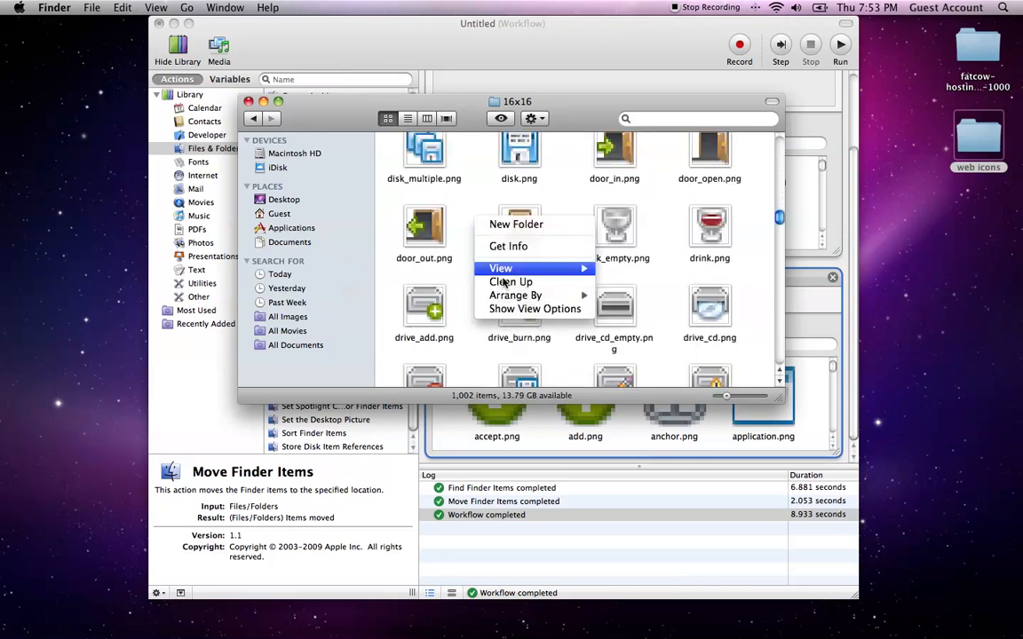
left_click(508, 310)
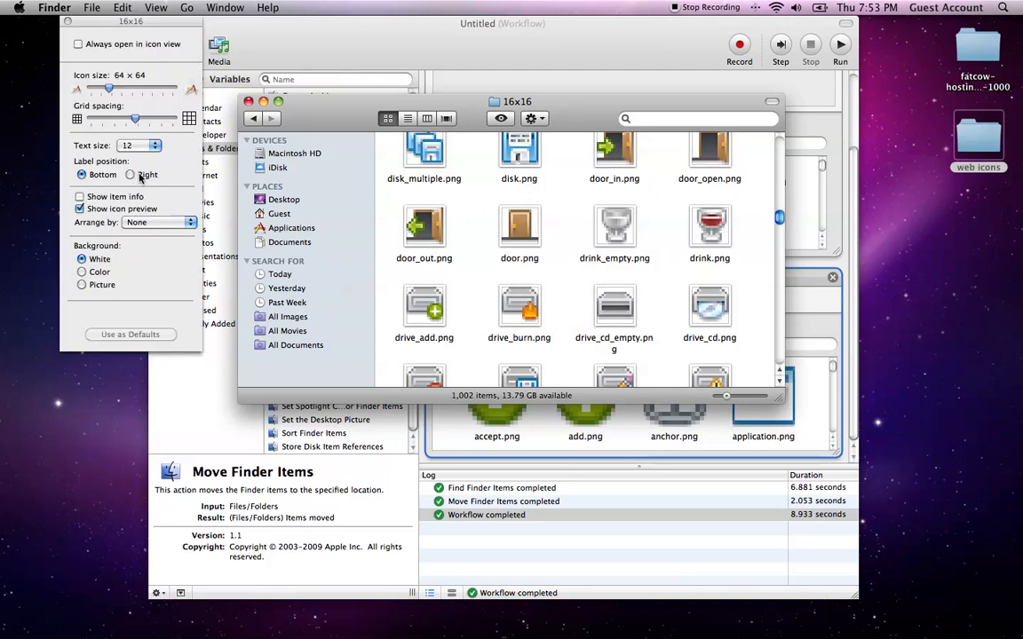
left_click(81, 196)
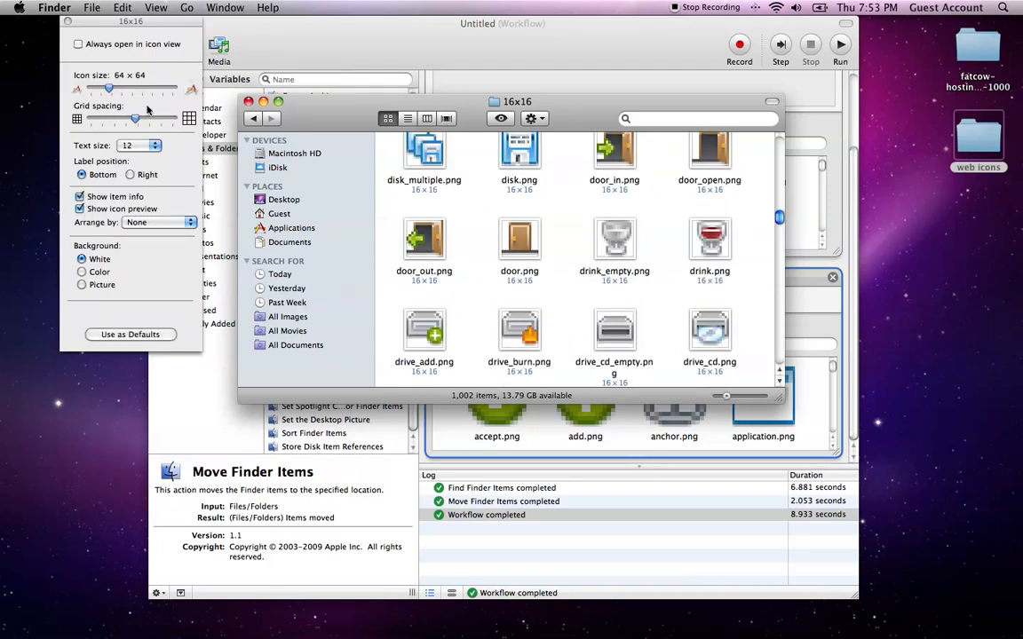
left_click(68, 21)
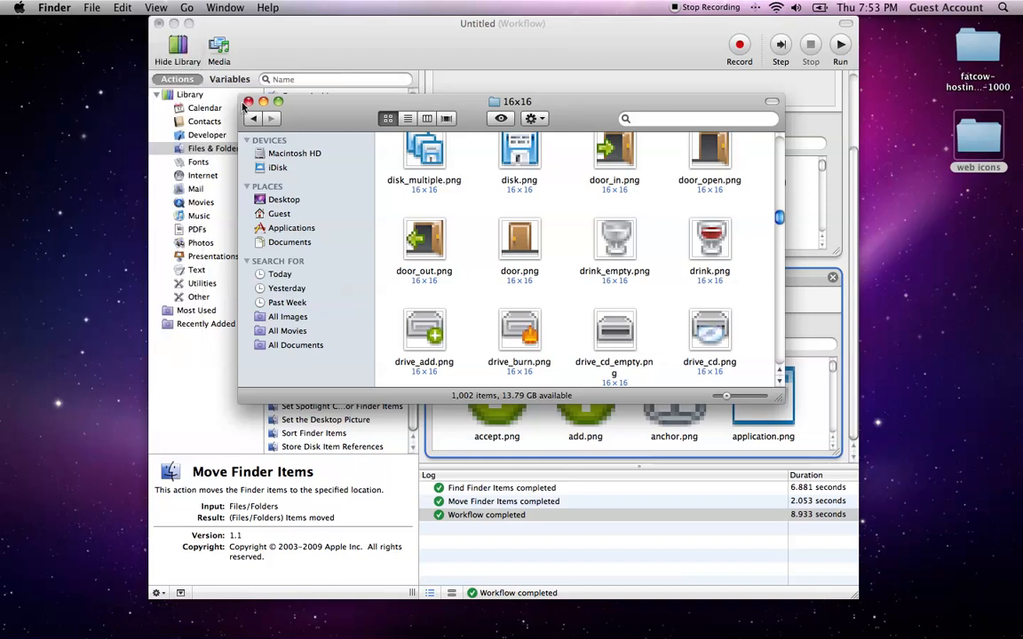
left_click(248, 103)
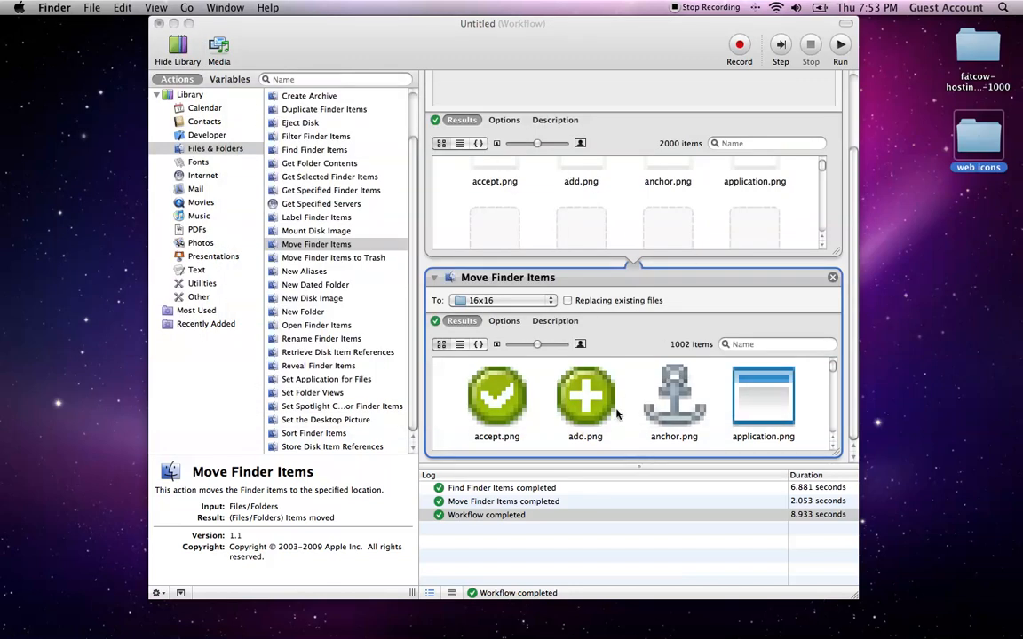
Set the Move Finder Items destination to the web icons folder on the desktop
left_click(522, 302)
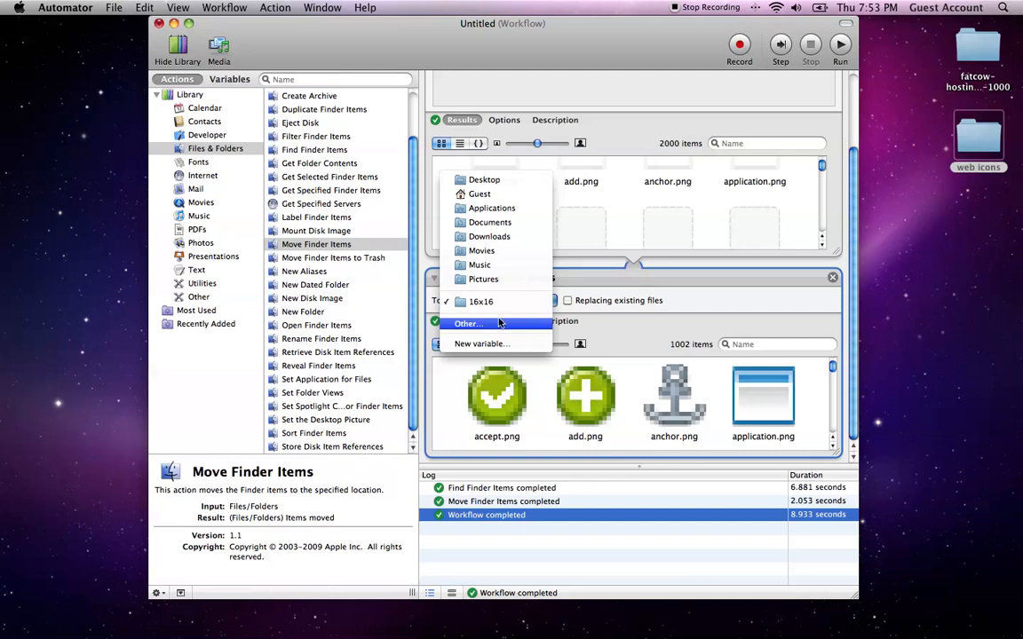
left_click(488, 323)
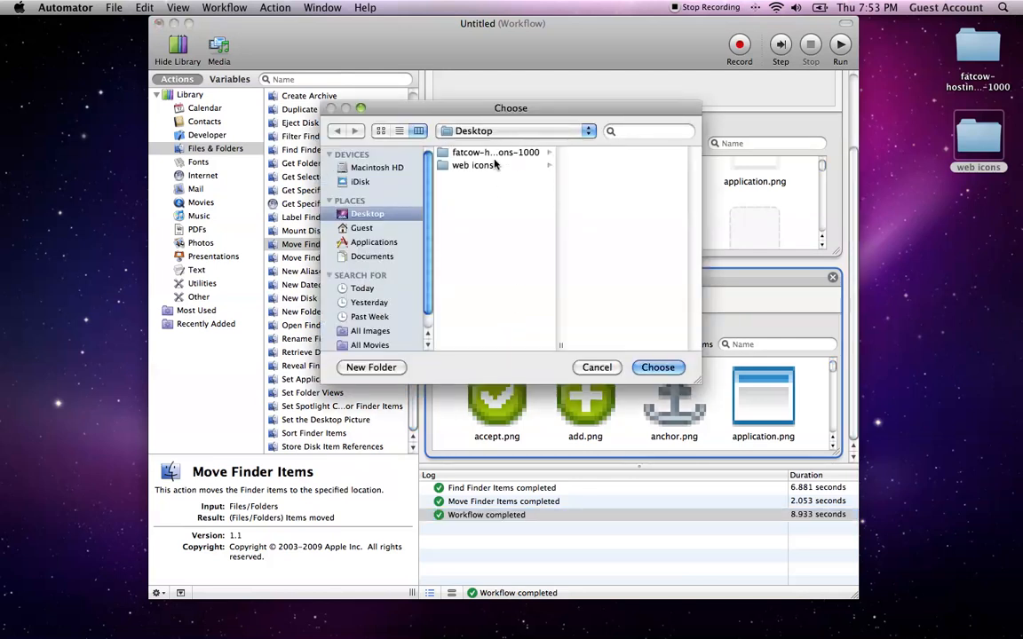
left_click(502, 169)
key("Return")
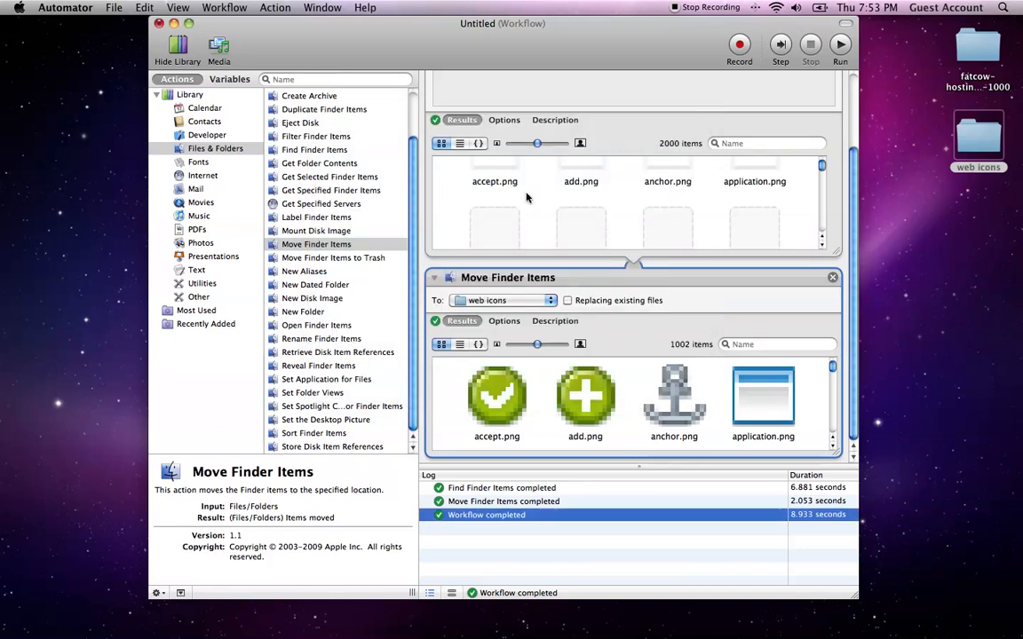
Set the Move Finder Items destination to the 32x32 folder inside web icons
left_click(508, 301)
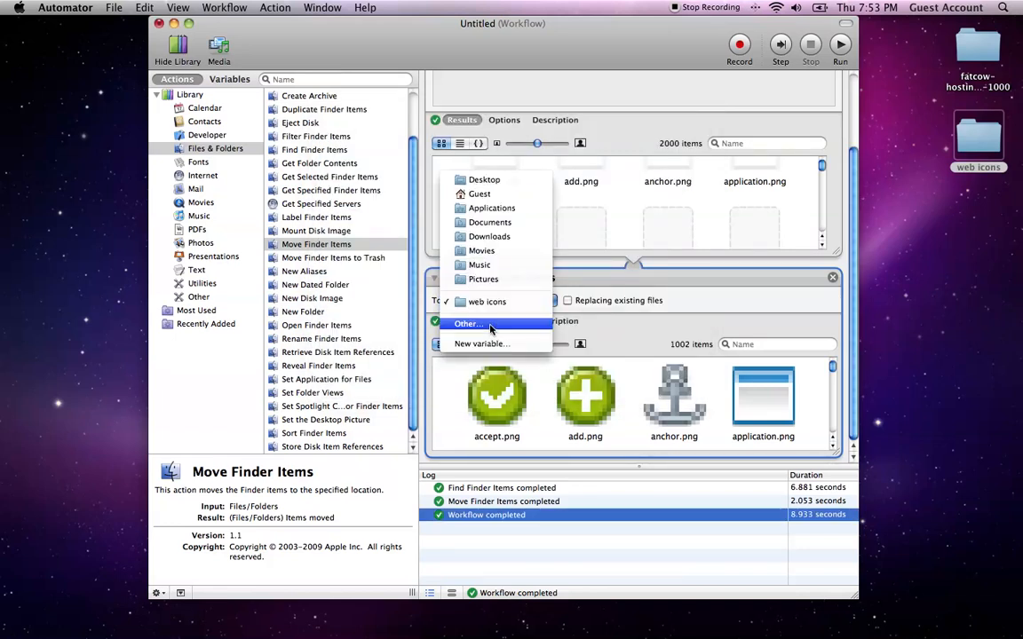
left_click(491, 323)
left_click(596, 165)
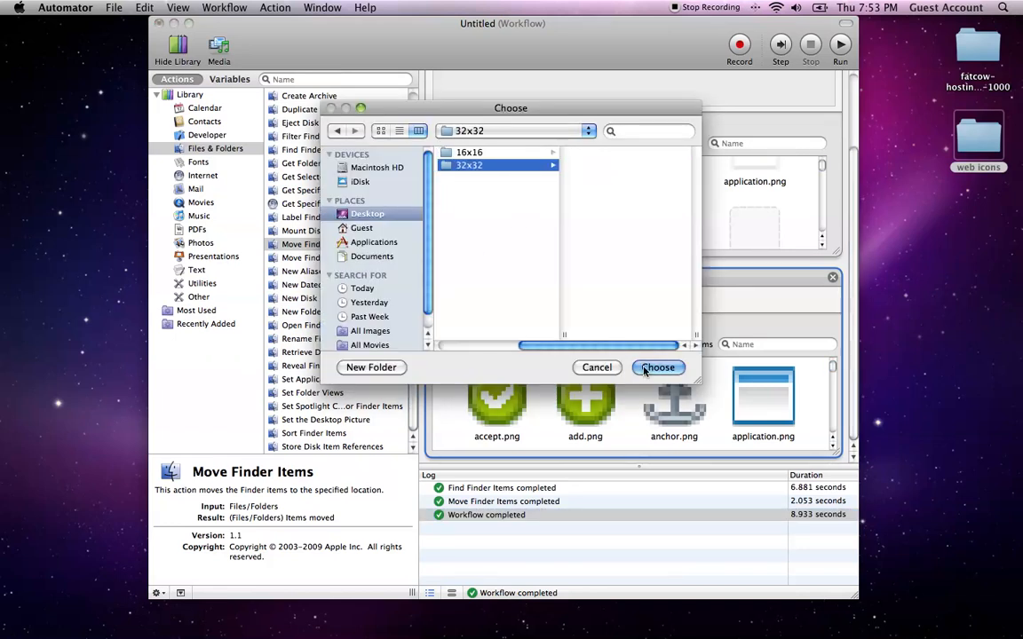
left_click(657, 366)
Open the fatcow-hosting-icons-1000 folder on the desktop and check the contents of two 16x16 subfolders, including 16x16_0760
double_click(977, 53)
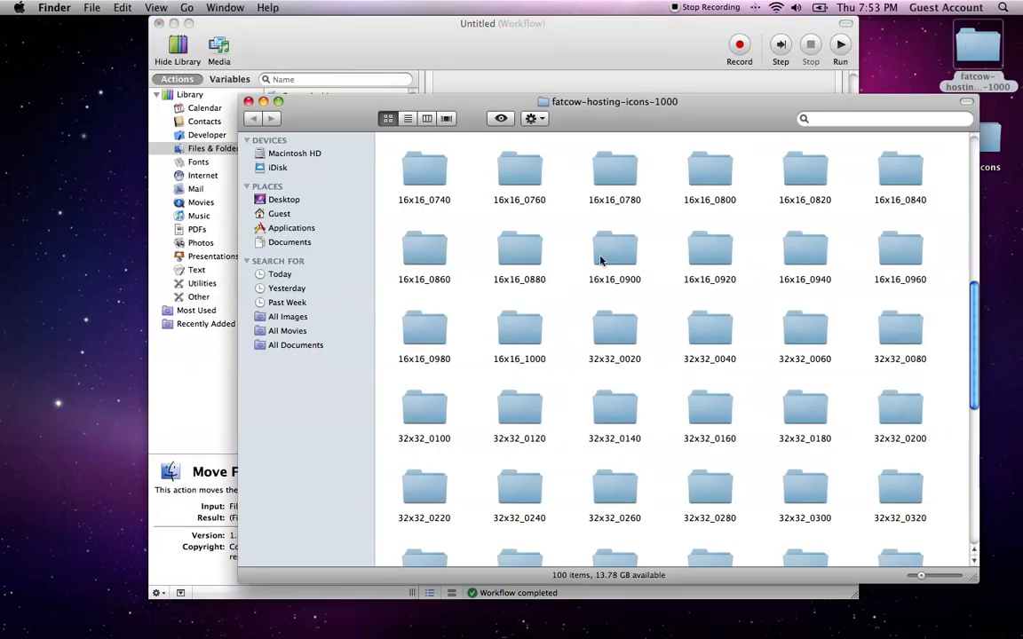
double_click(520, 169)
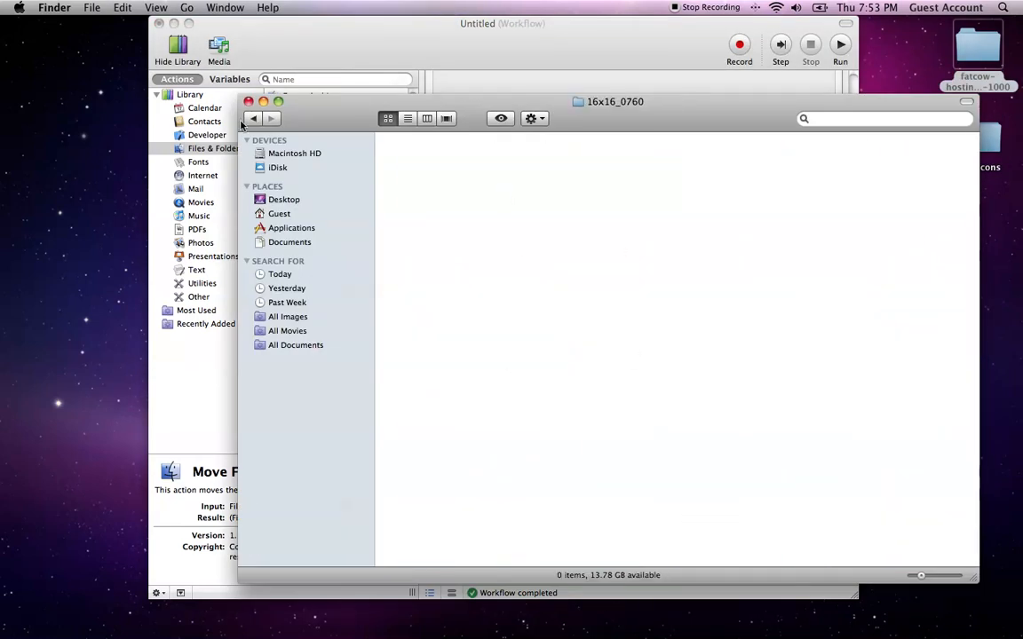
left_click(251, 119)
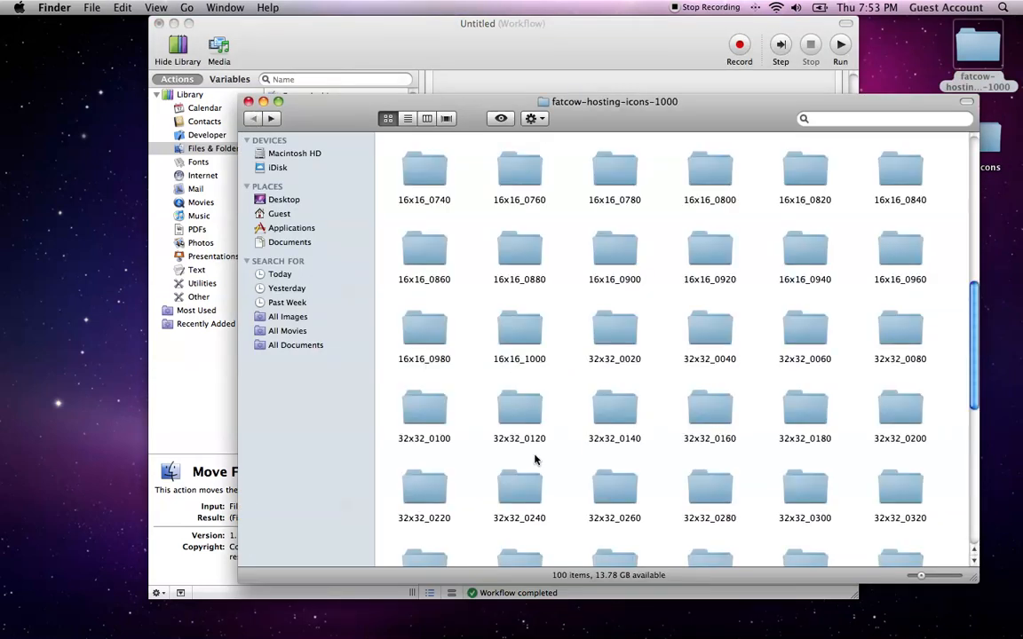
double_click(710, 254)
left_click(252, 119)
Switch fatcow-hosting-icons-1000 to list view and move the folders 16x16_0020 through 16x16_1000 to the Trash
left_click(408, 119)
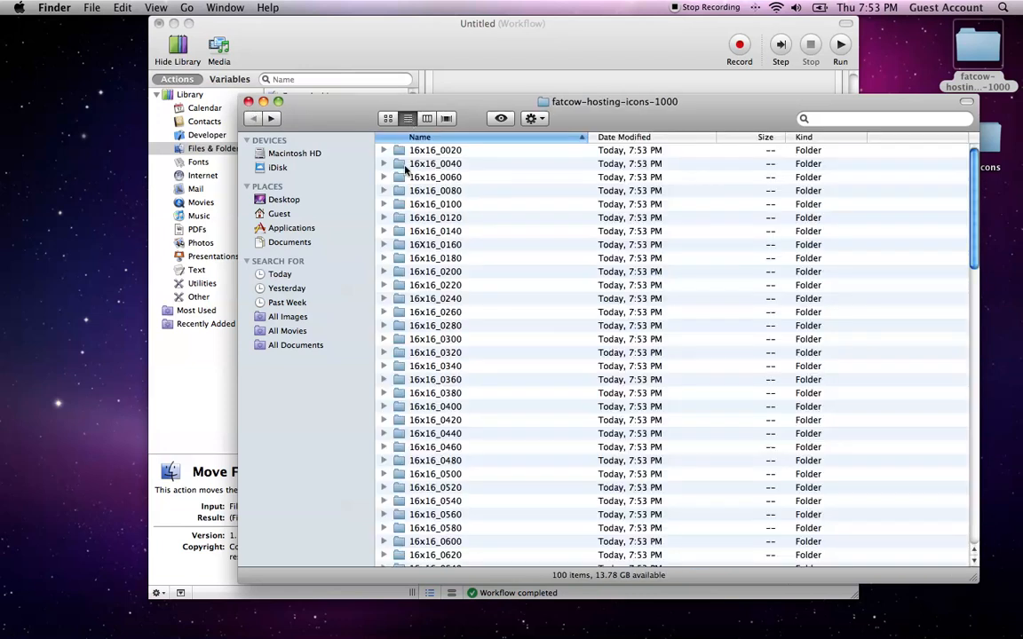
left_click(418, 151)
scroll(465, 336, "down", 5)
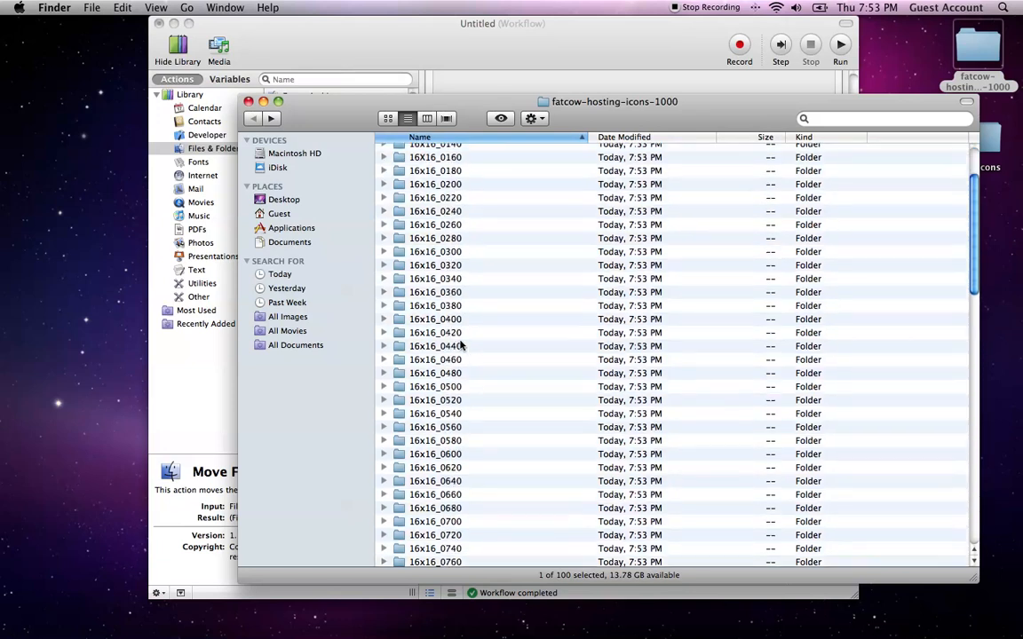
scroll(456, 371, "down", 10)
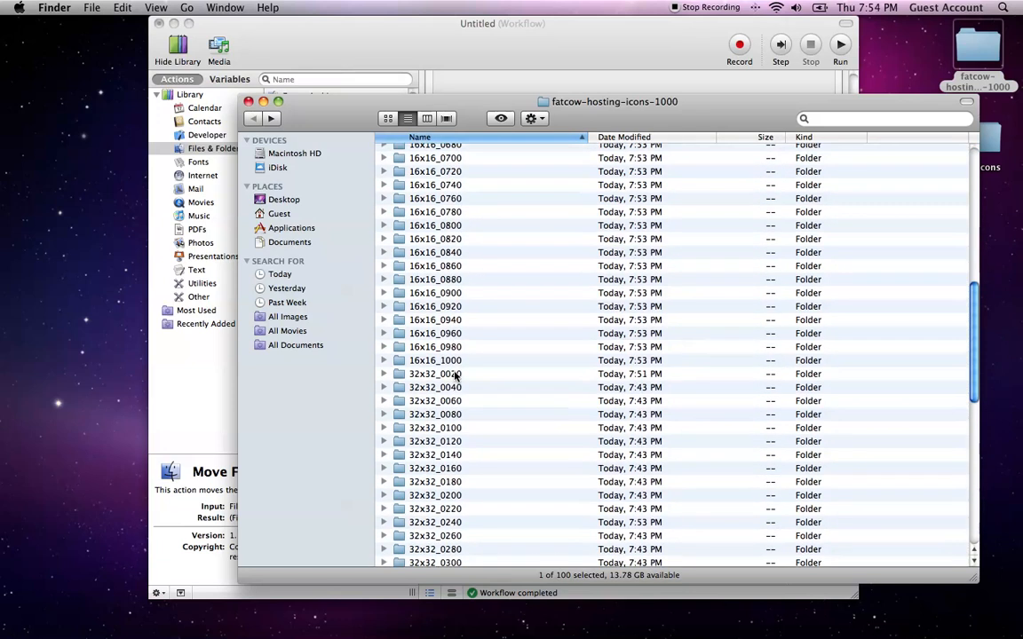
left_click(435, 361, "shift")
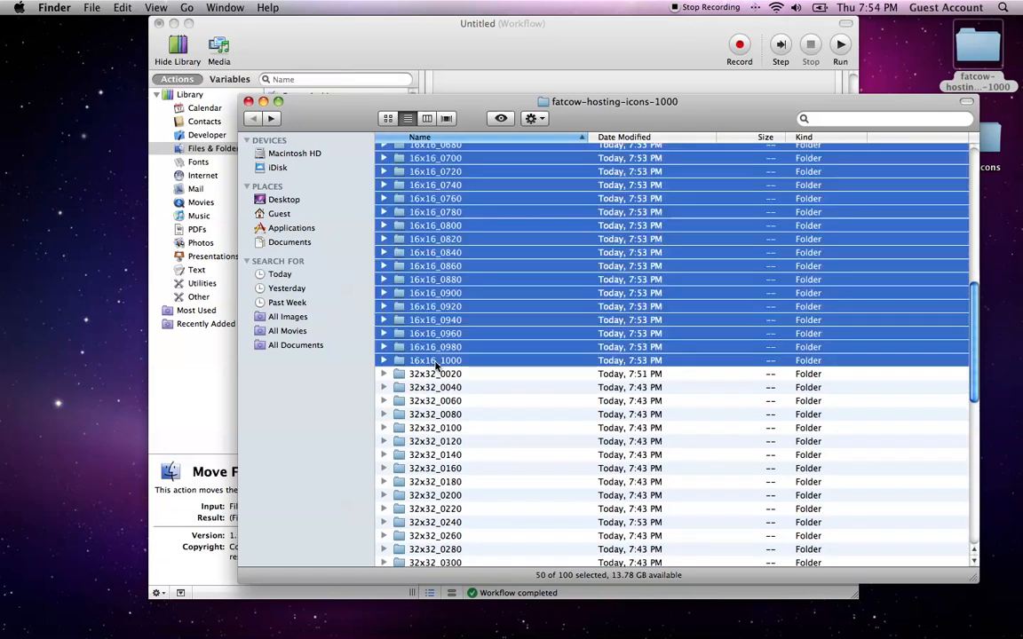
left_click_drag(411, 255, 964, 611)
Empty the Trash permanently and close the fatcow-hosting-icons-1000 window
right_click(964, 611)
left_click(971, 562)
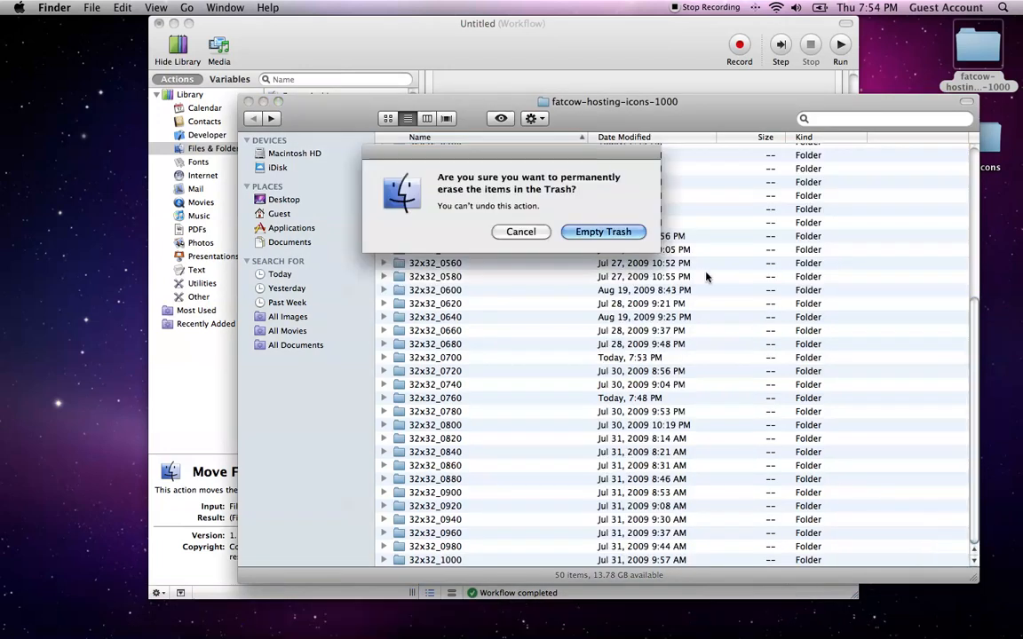
left_click(599, 231)
scroll(539, 336, "up", 5)
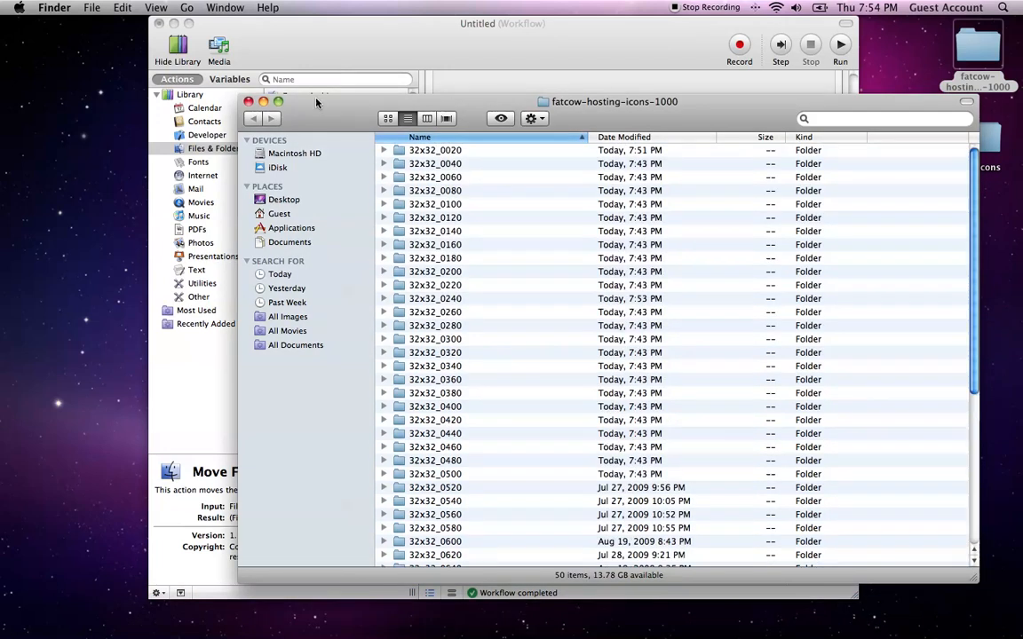
left_click(249, 101)
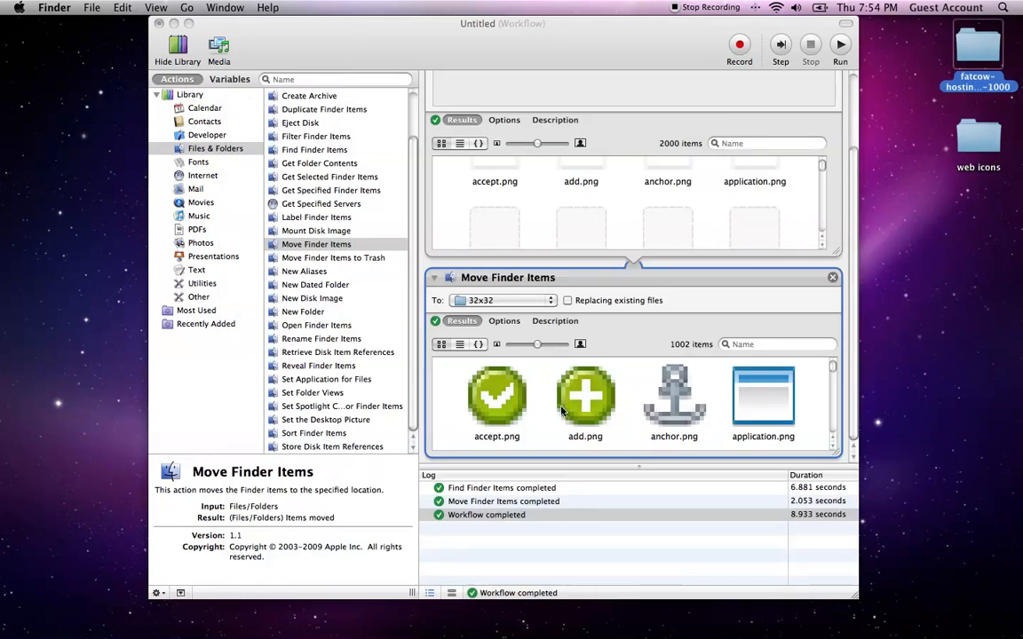
Review the Find Finder Items criteria and run the workflow again with 32x32 as the destination
scroll(663, 165, "up", 2)
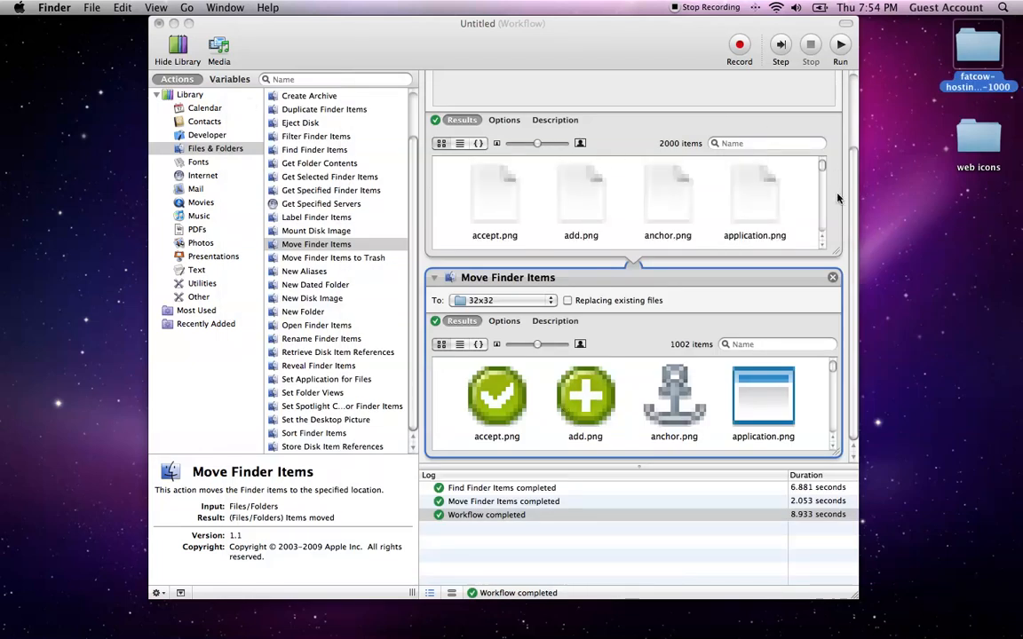
left_click_drag(854, 211, 846, 106)
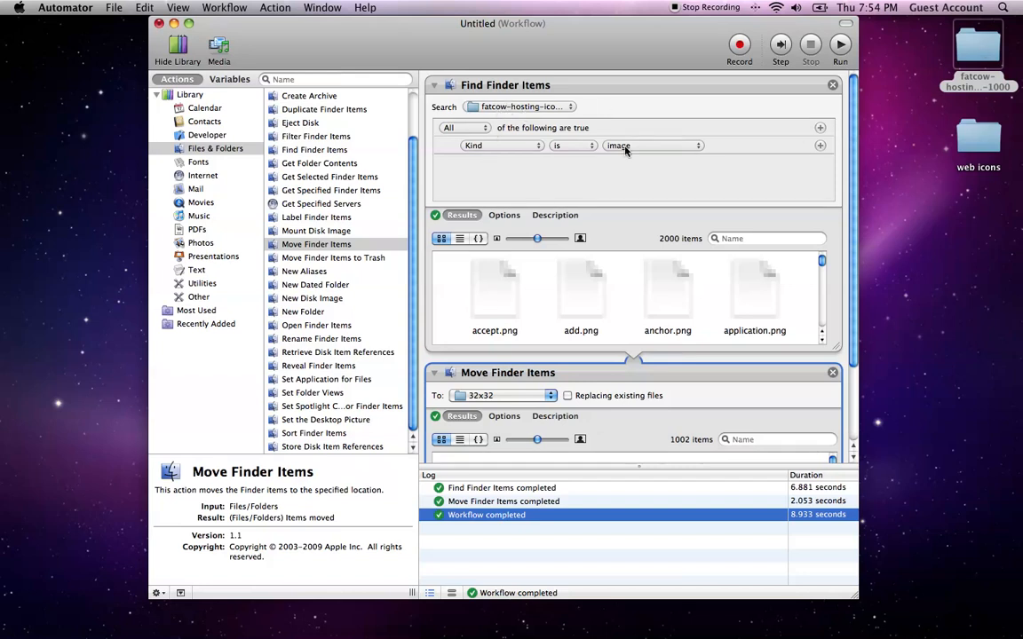
scroll(612, 322, "down", 3)
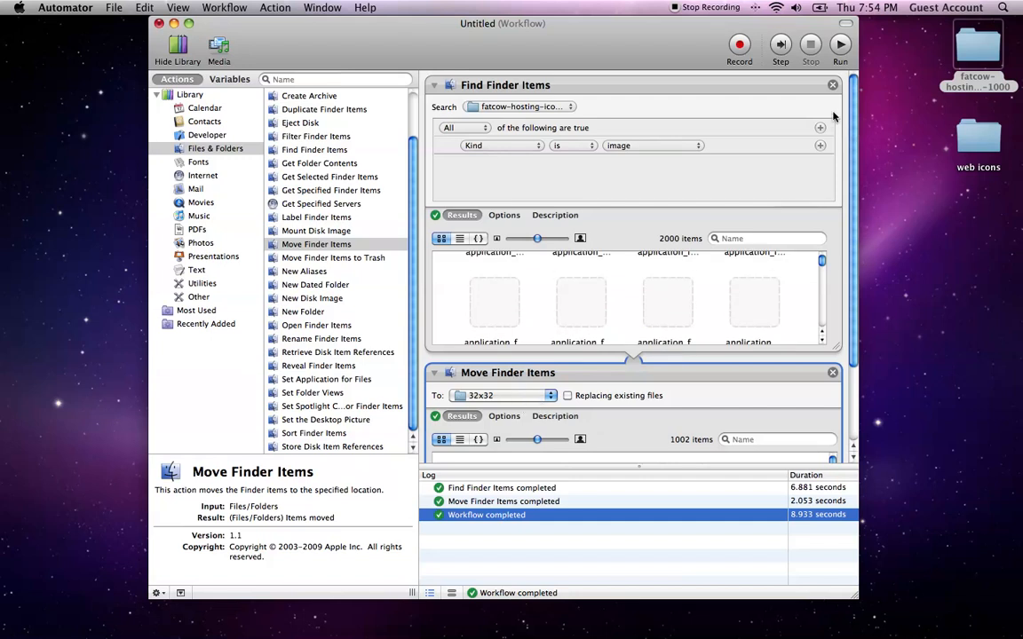
left_click(841, 44)
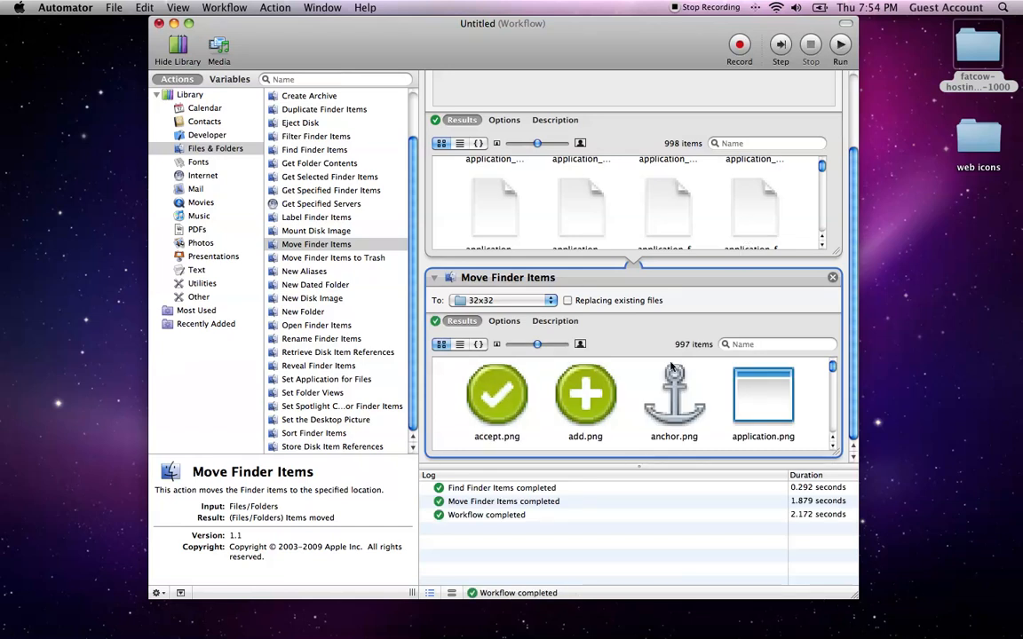
Open the web icons folder on the desktop and check the contents of its 16x16 and 32x32 subfolders
double_click(977, 141)
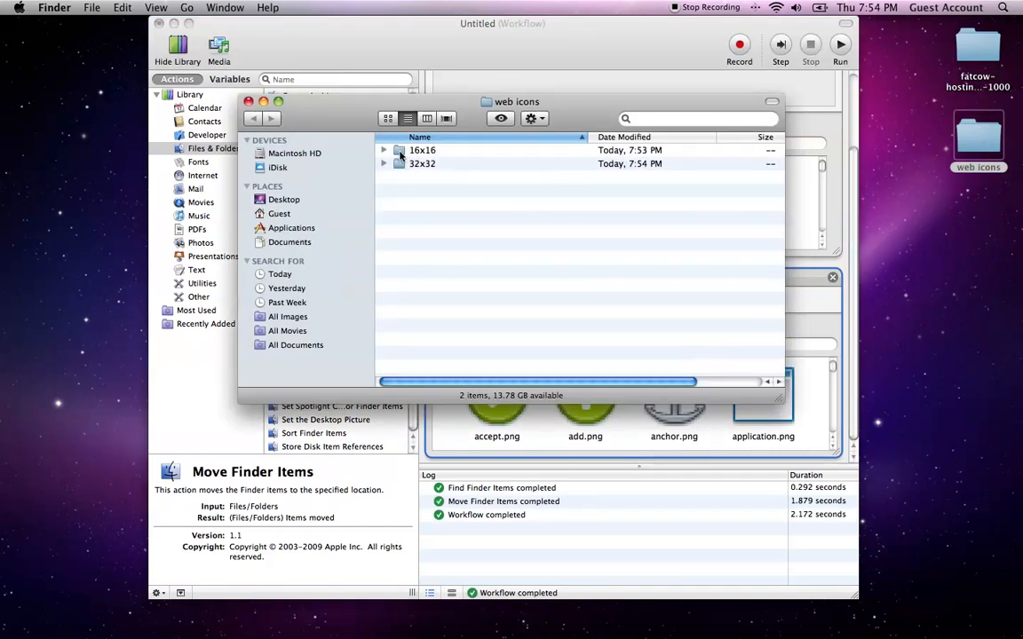
double_click(402, 152)
scroll(470, 252, "down", 15)
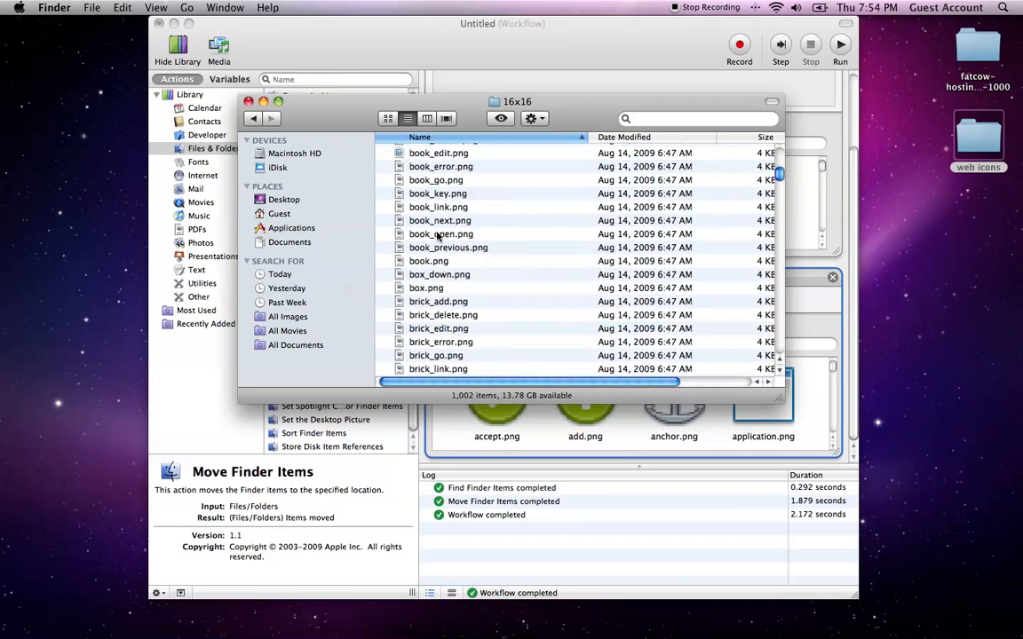
left_click(253, 118)
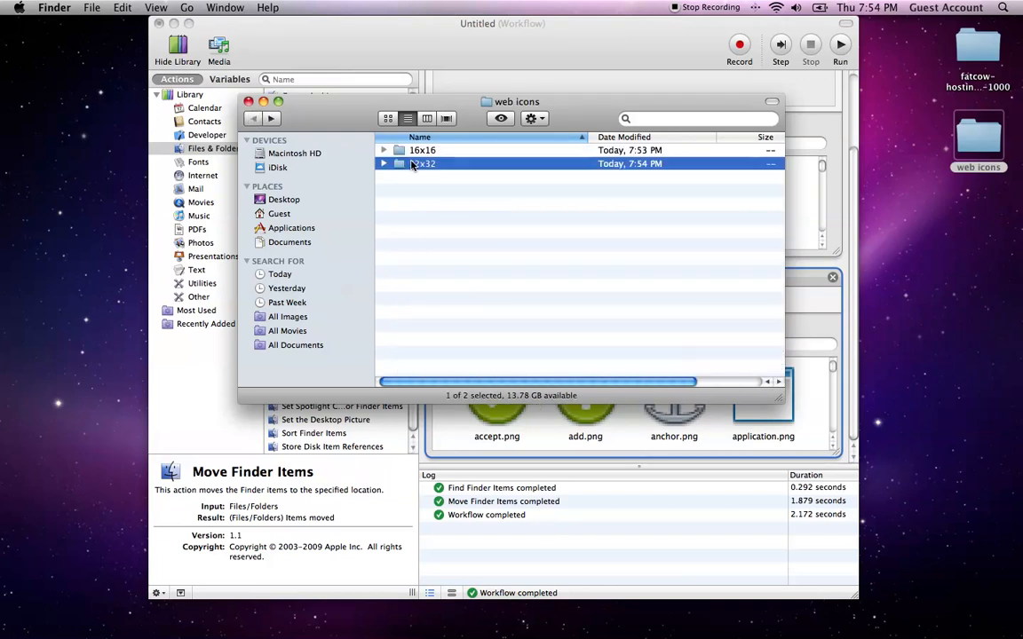
double_click(412, 165)
scroll(462, 225, "down", 20)
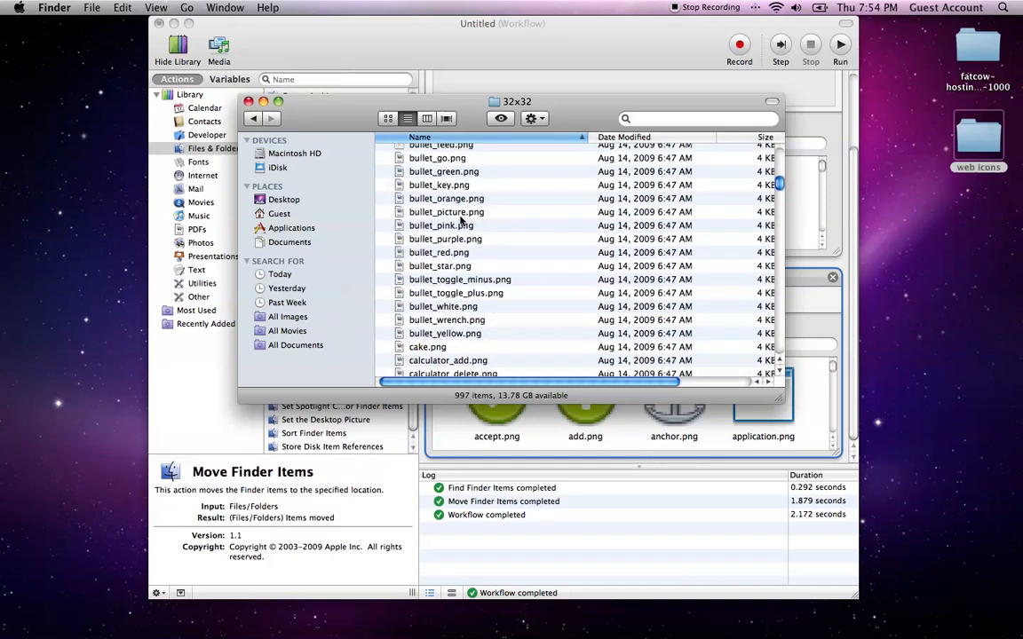
Switch the 32x32 folder to icon view and turn on Show item info in its view options
left_click(388, 118)
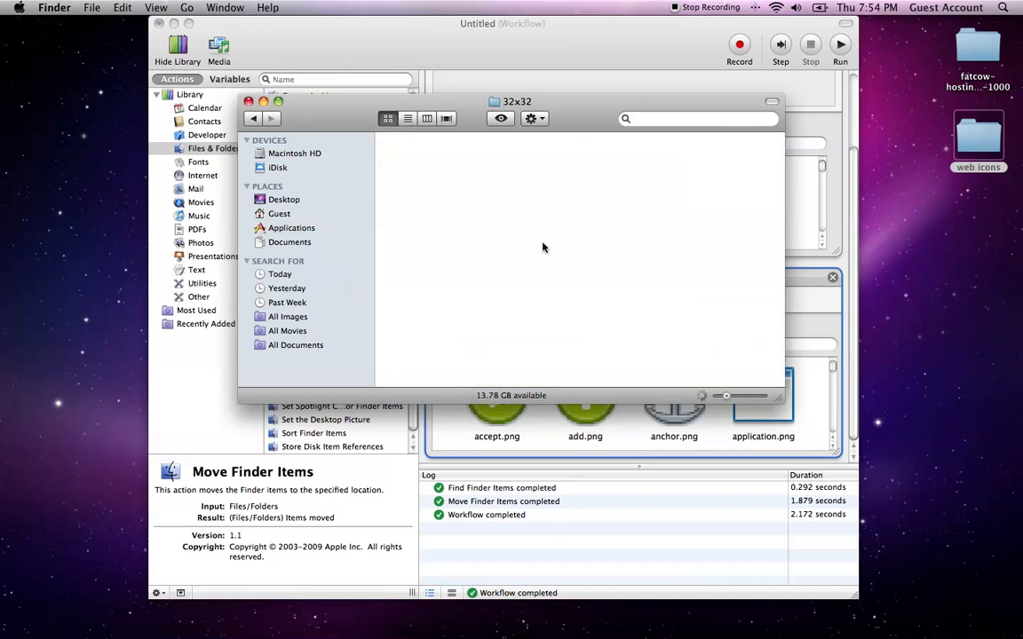
right_click(568, 231)
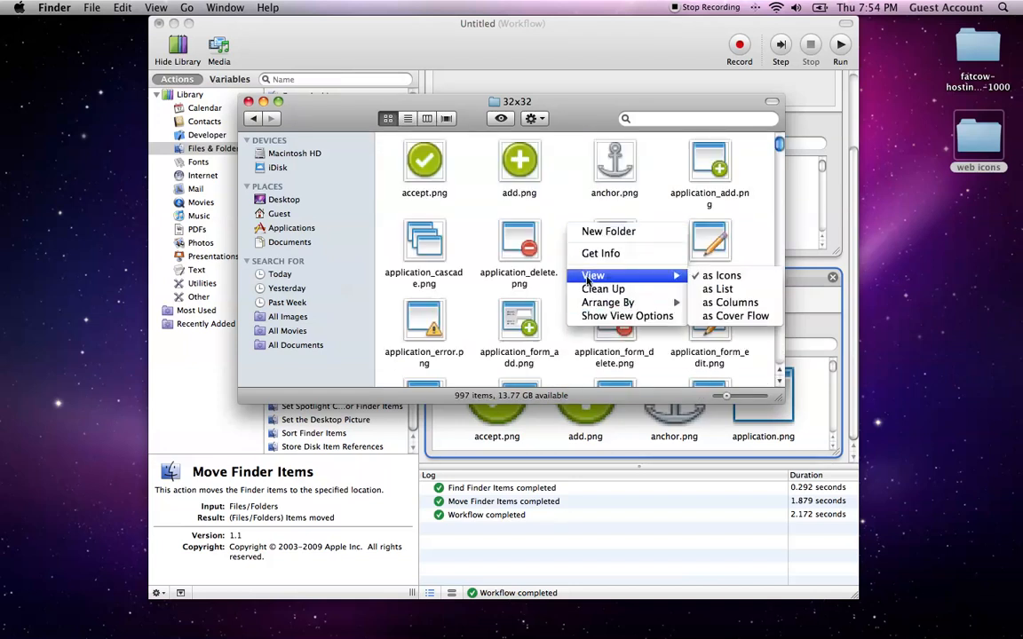
left_click(594, 317)
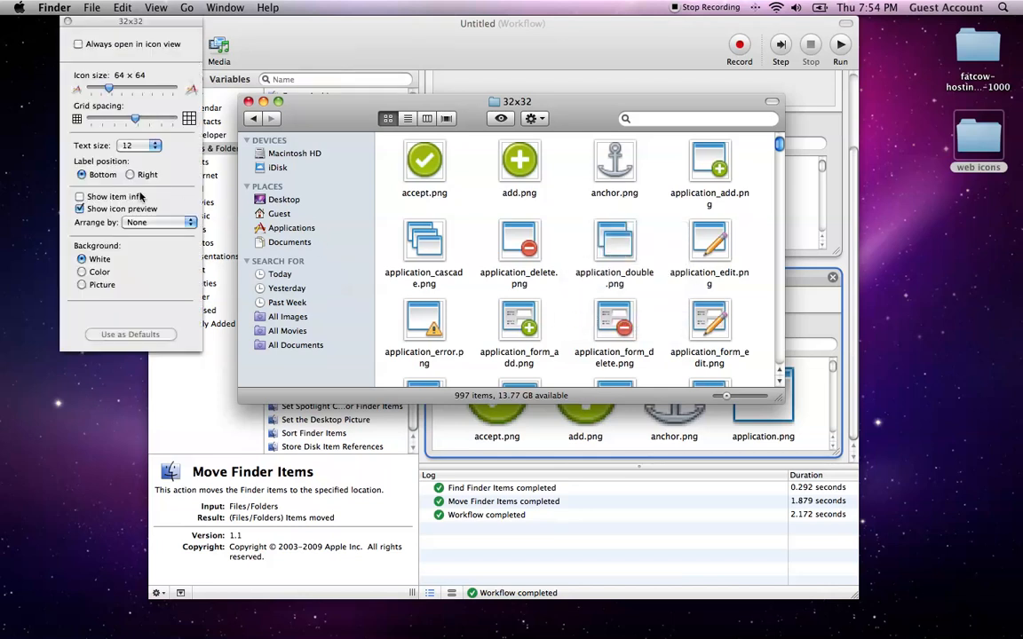
left_click(92, 197)
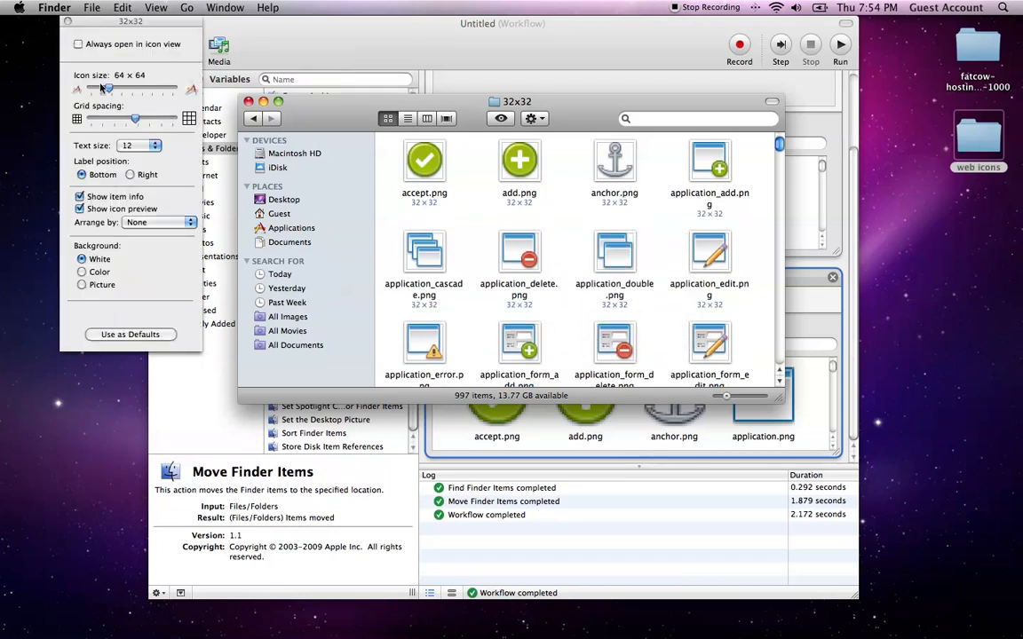
left_click(66, 20)
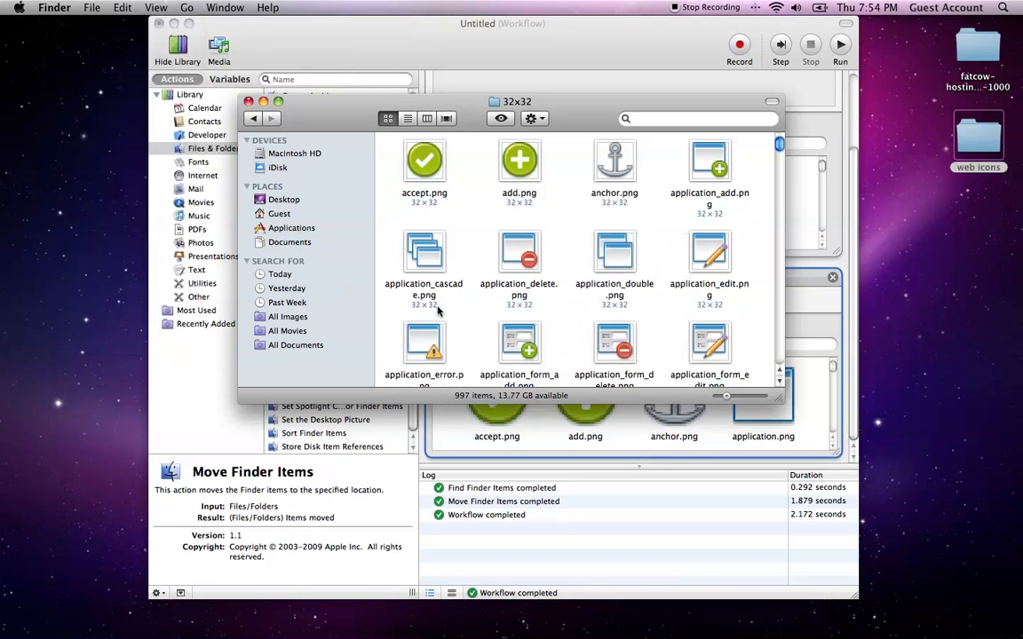
Check the pixel dimensions listed under the icons in the 32x32 folder and close its window
scroll(536, 278, "down", 20)
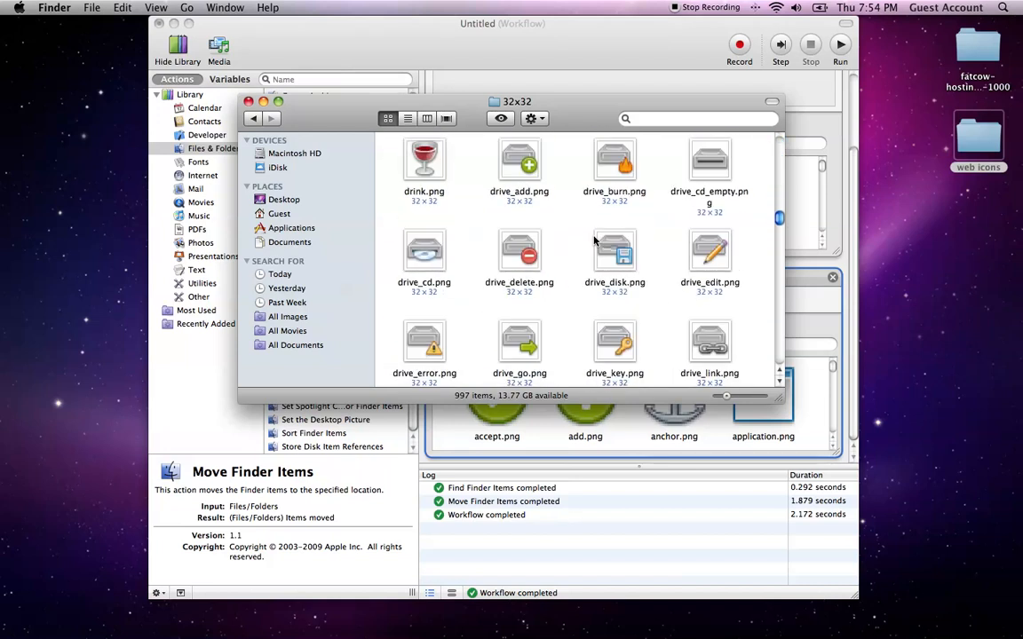
scroll(595, 240, "down", 10)
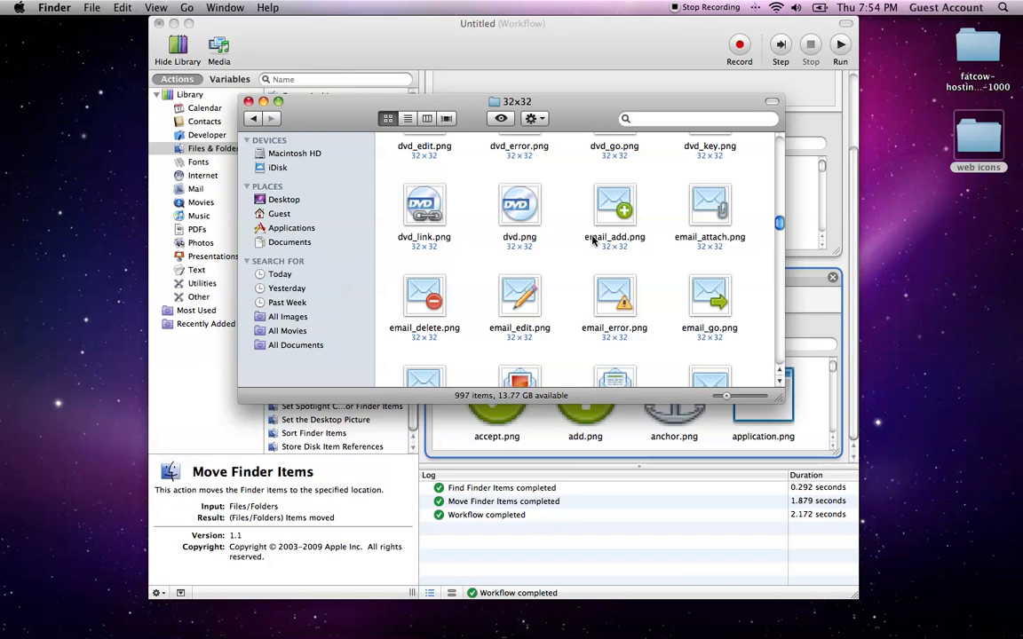
scroll(597, 360, "down", 3)
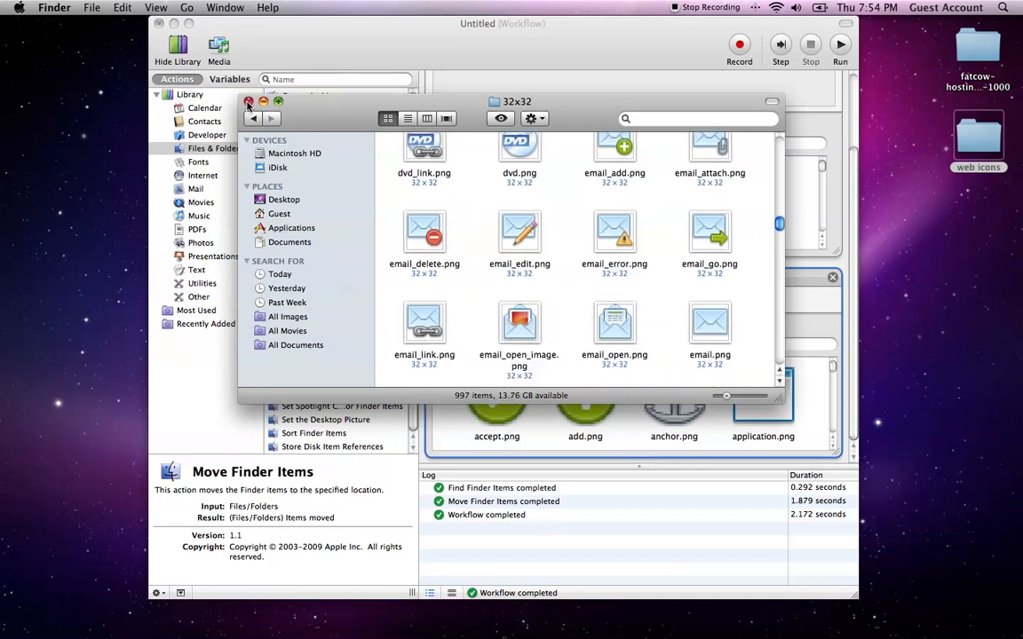
left_click(249, 102)
left_click_drag(639, 46, 601, 46)
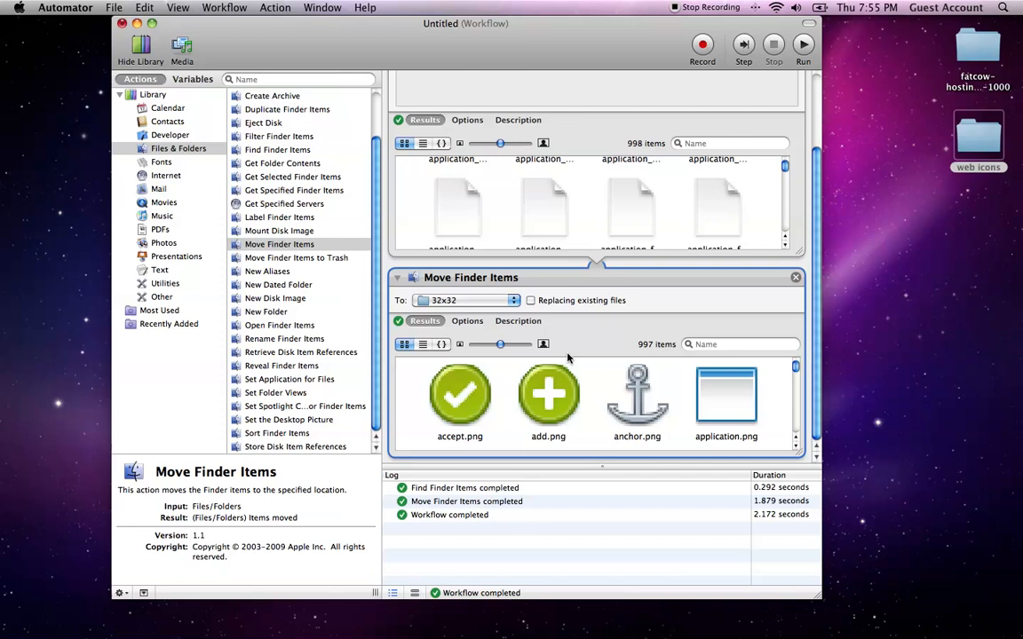
left_click(364, 8)
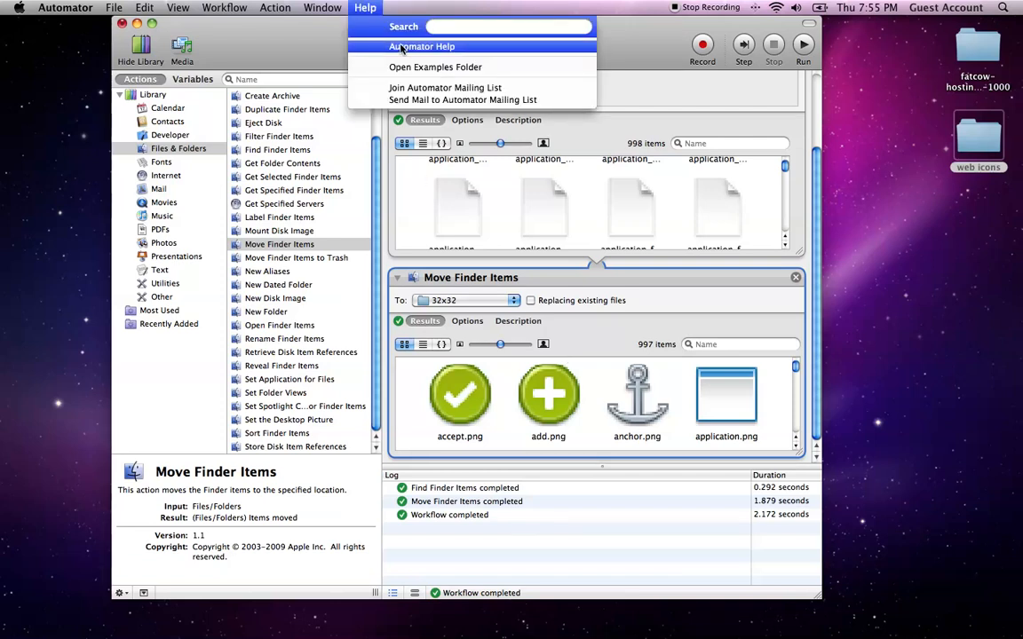
left_click(365, 8)
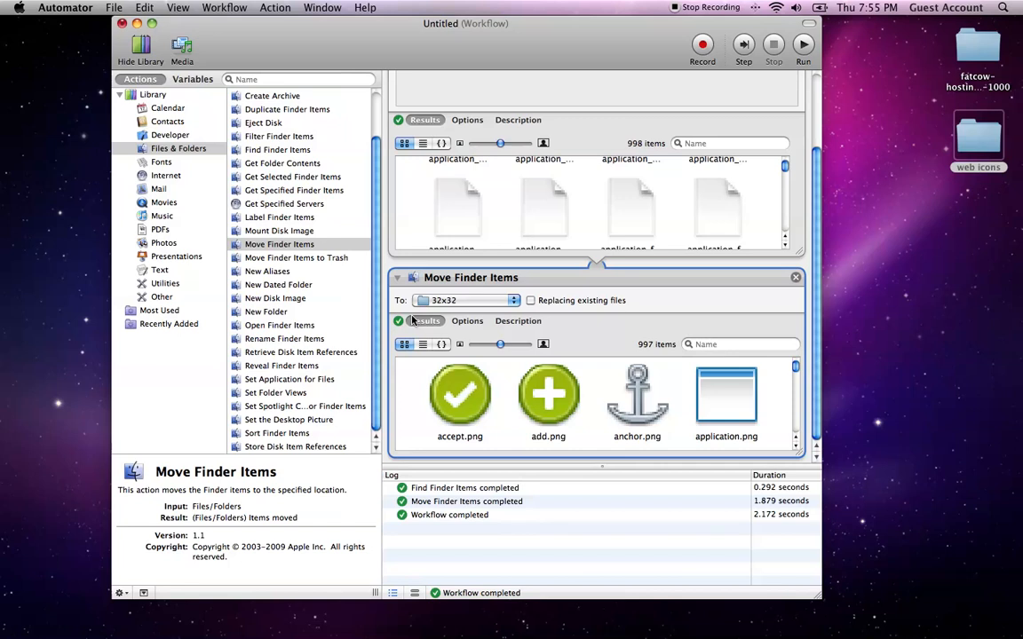
scroll(278, 282, "up", 3)
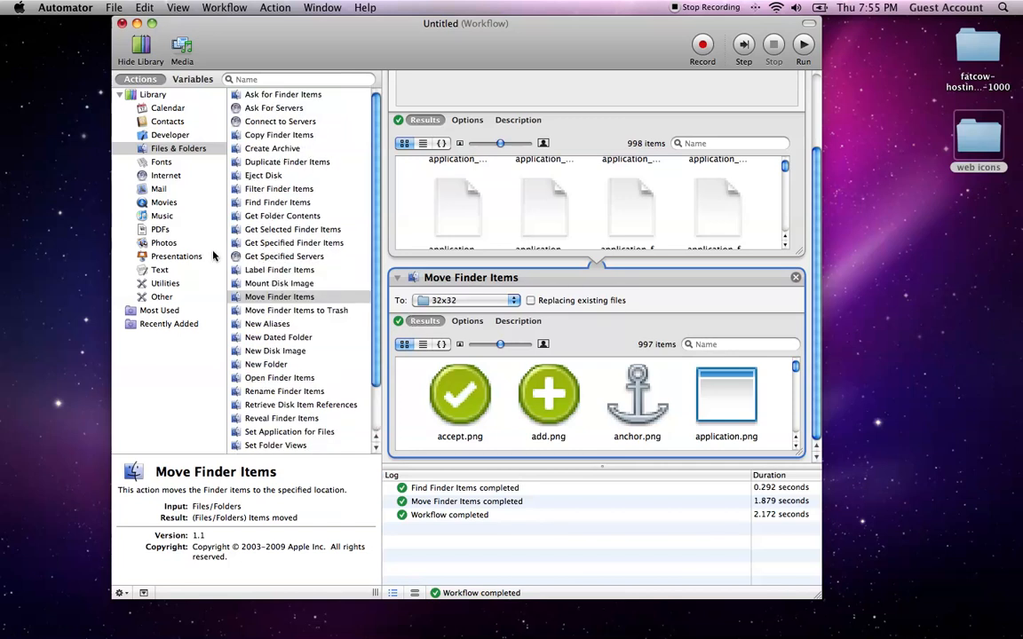
scroll(267, 266, "down", 3)
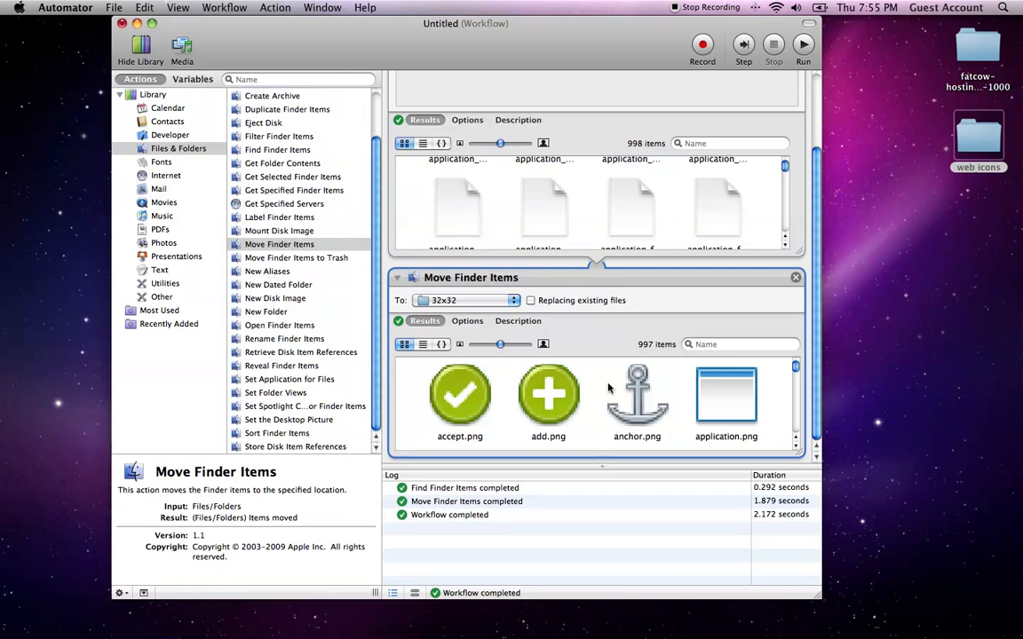
scroll(797, 253, "up", 3)
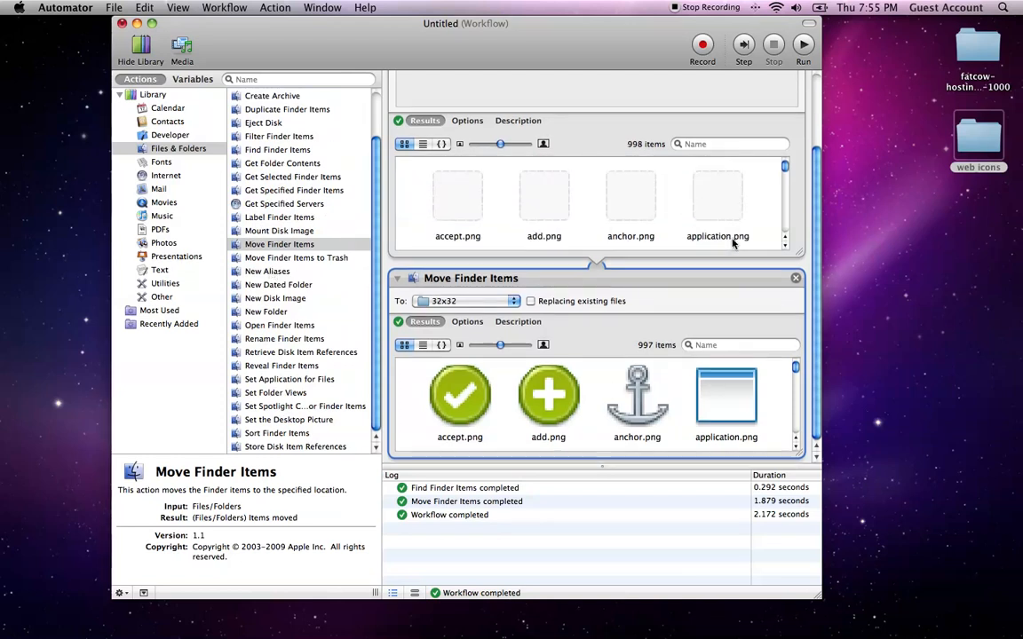
scroll(808, 205, "up", 3)
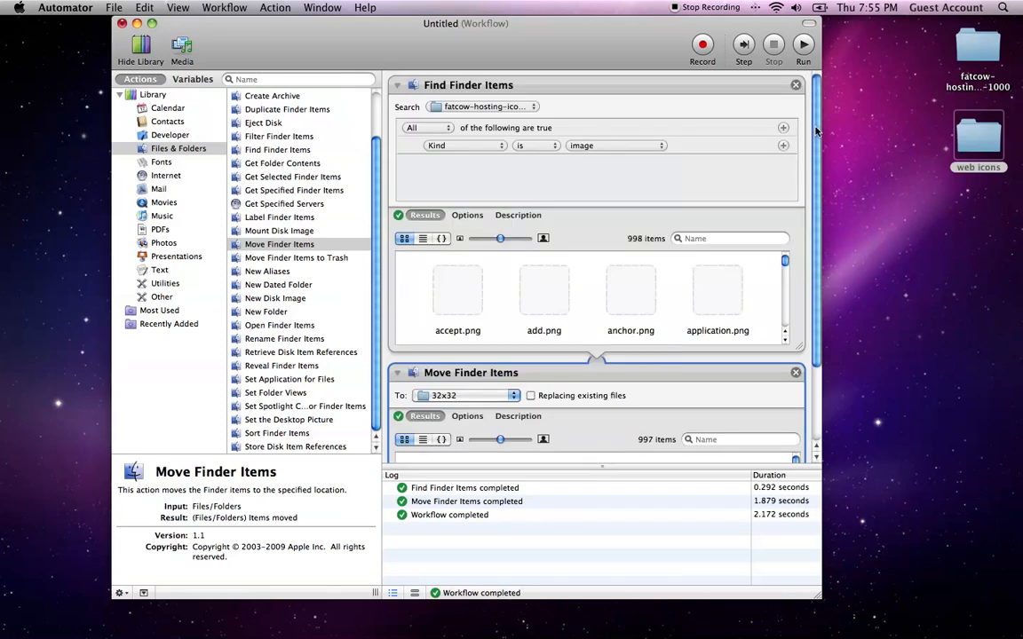
left_click_drag(816, 131, 816, 91)
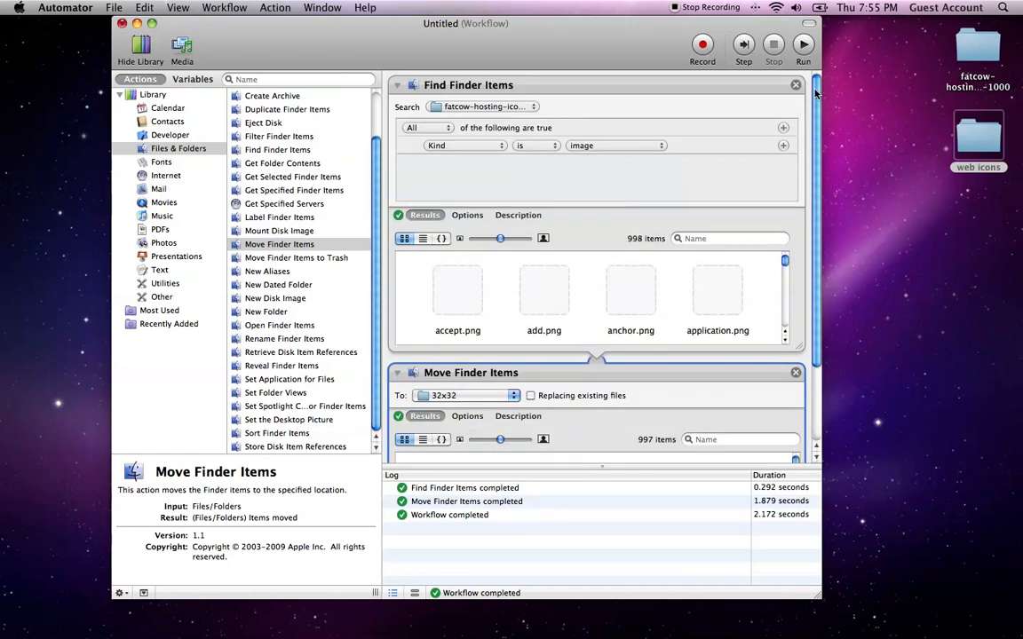